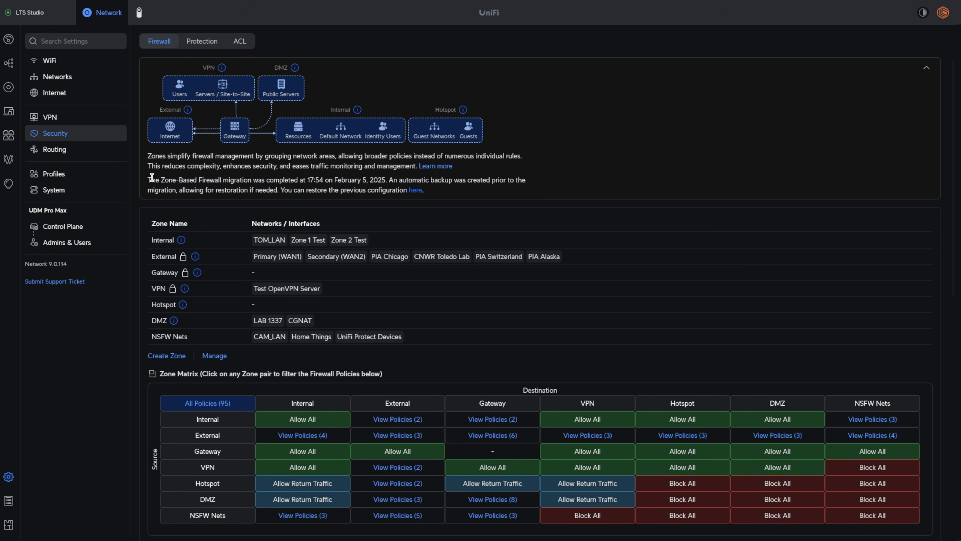
- Collapse the zone overview and inspect which networks are assigned to the Internal zone, leaving the selection as it is
drag(152, 178, 448, 177)
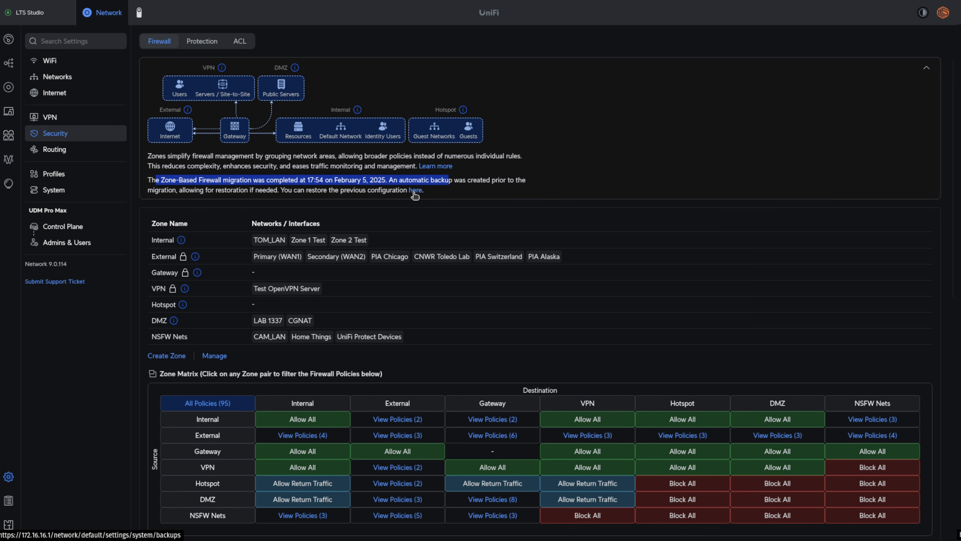
click(926, 68)
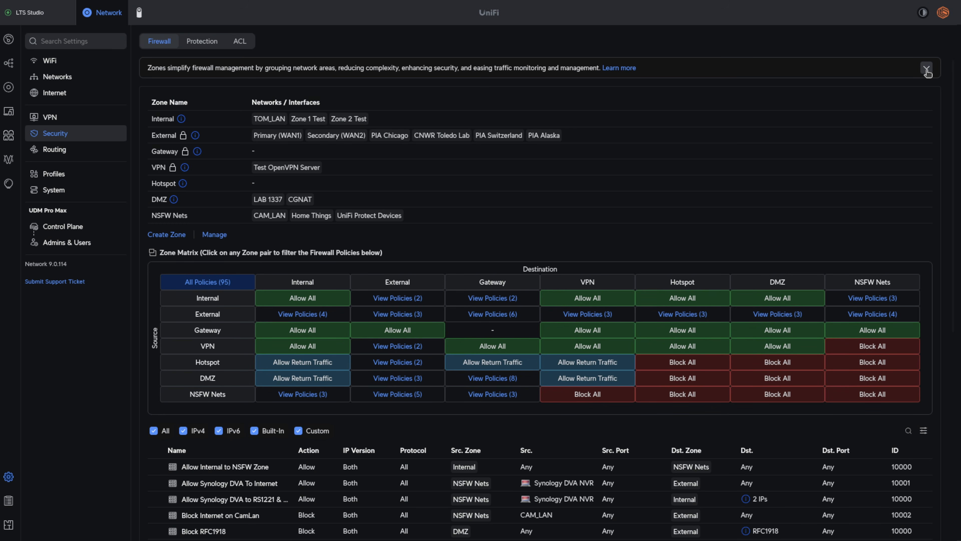
click(229, 120)
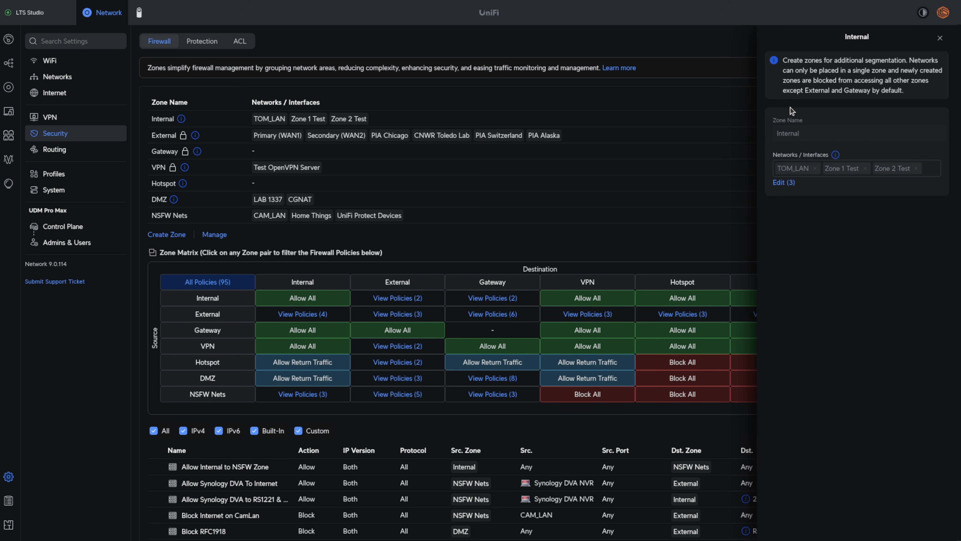
click(784, 183)
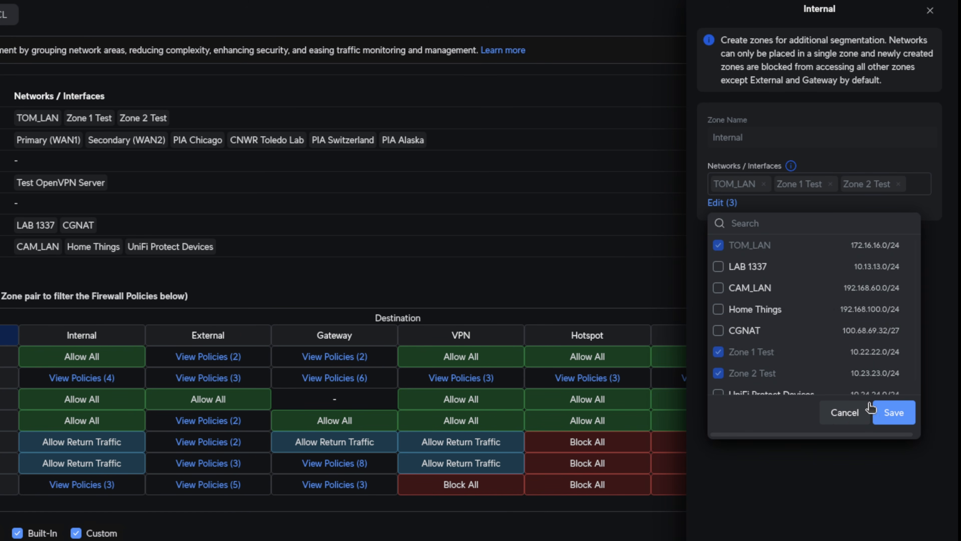
click(842, 413)
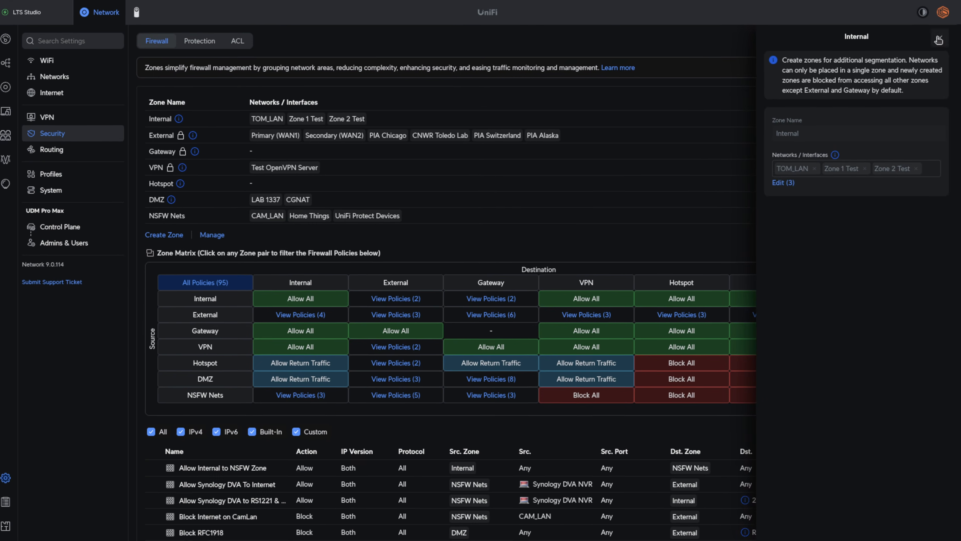
click(938, 40)
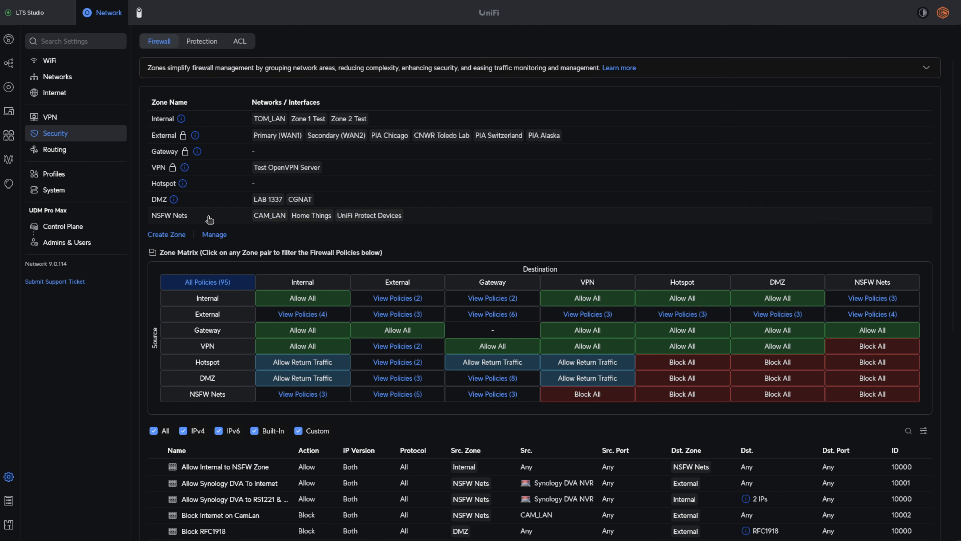
- Add the Zone 2 Test network to the NSFW Nets zone and apply the move
click(207, 217)
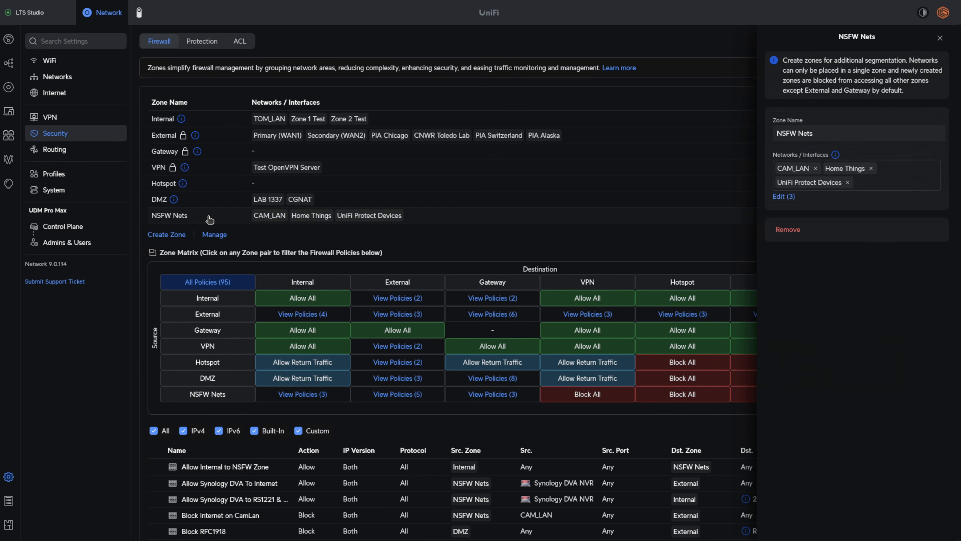
click(783, 197)
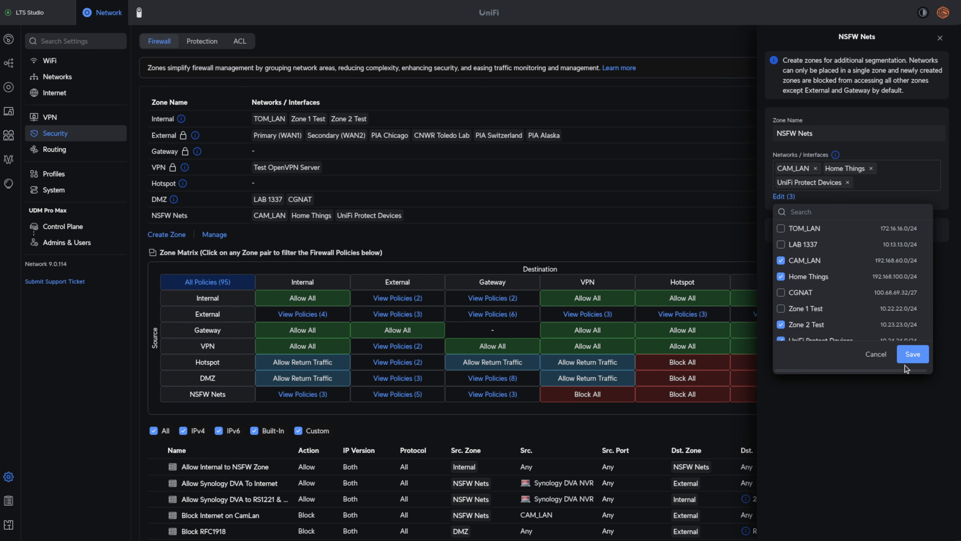
click(913, 354)
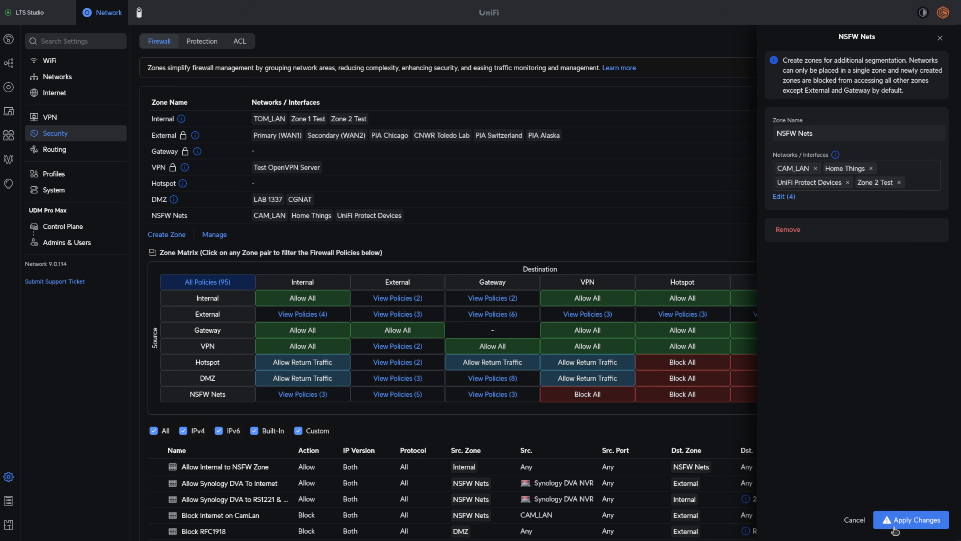
click(893, 519)
click(912, 487)
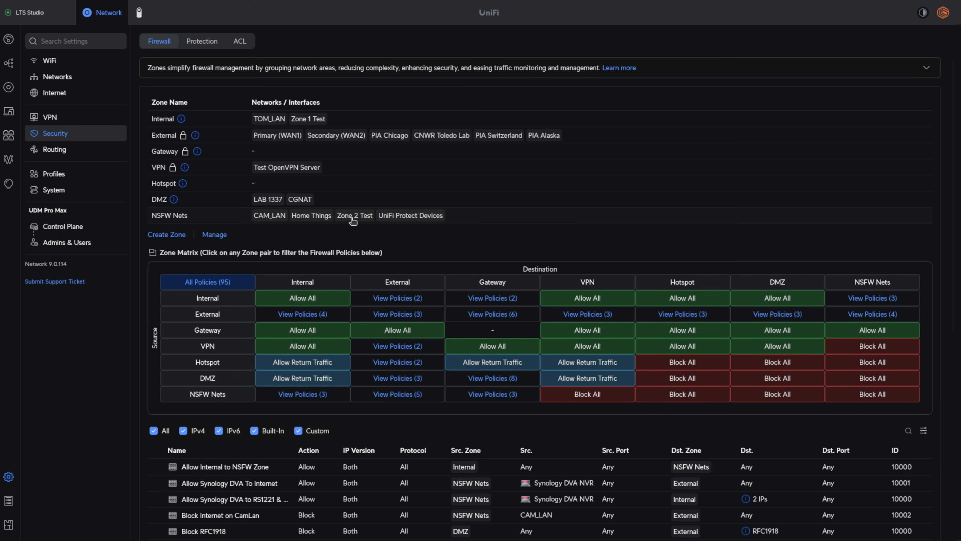
- Move the Zone 2 Test network back into the Internal zone and apply the change
click(400, 121)
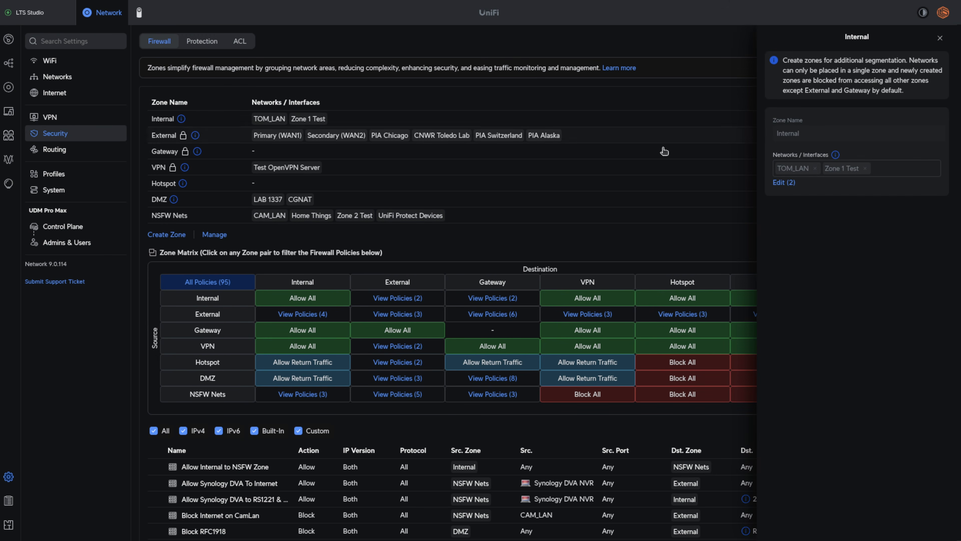
click(785, 182)
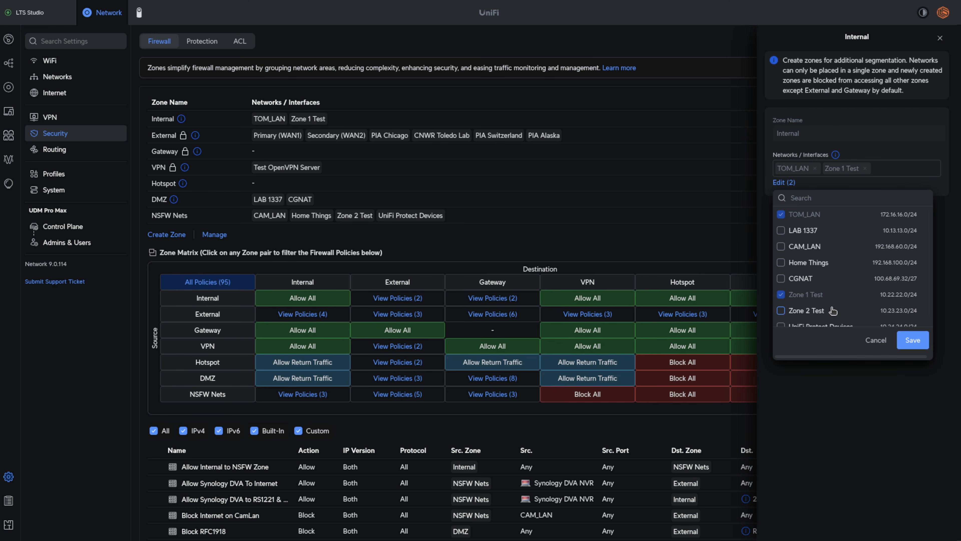
scroll(826, 310, down, 1)
click(816, 305)
click(908, 338)
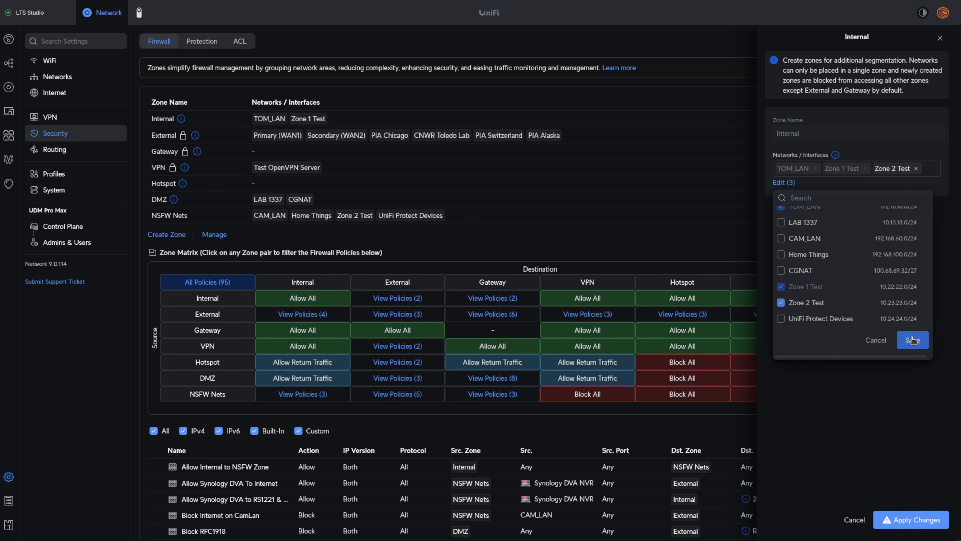
click(893, 519)
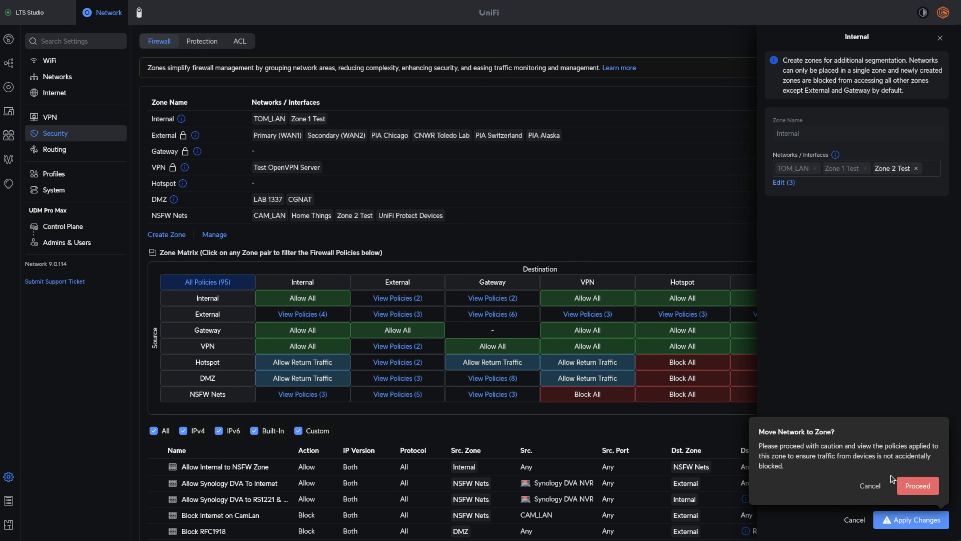
click(916, 485)
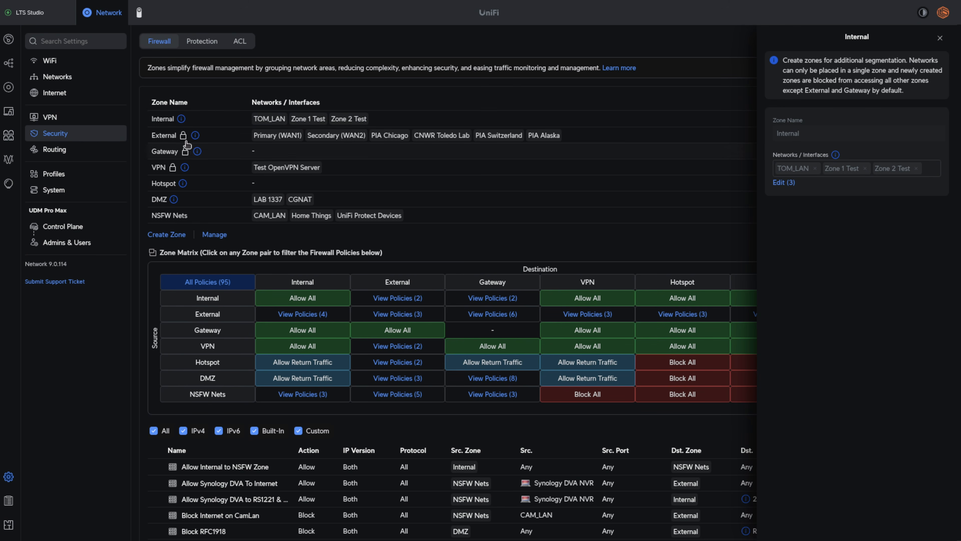
- Try assigning the Zone 1 Test network to the NSFW Nets zone from its network settings, then discard the change
click(90, 82)
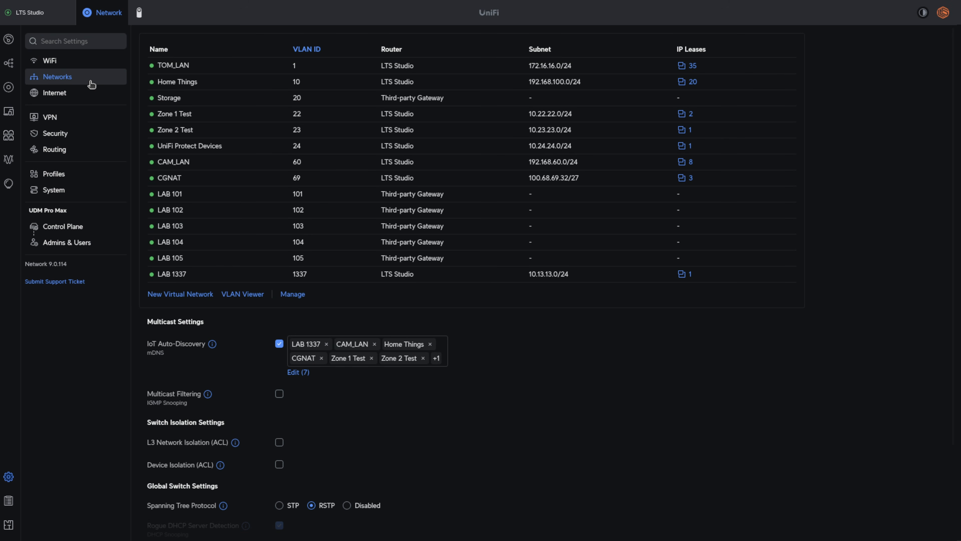
click(209, 116)
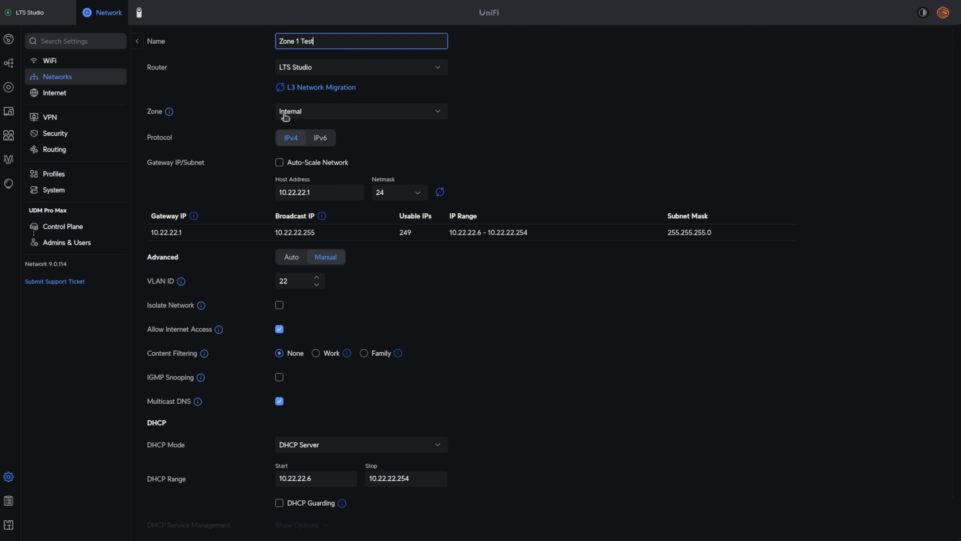
click(342, 116)
scroll(350, 169, down, 1)
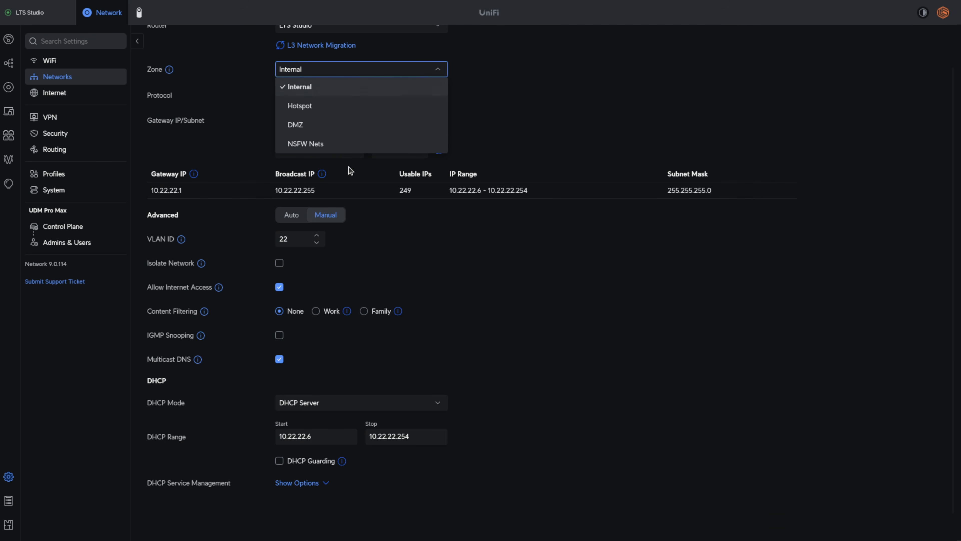
click(327, 148)
scroll(364, 215, up, 1)
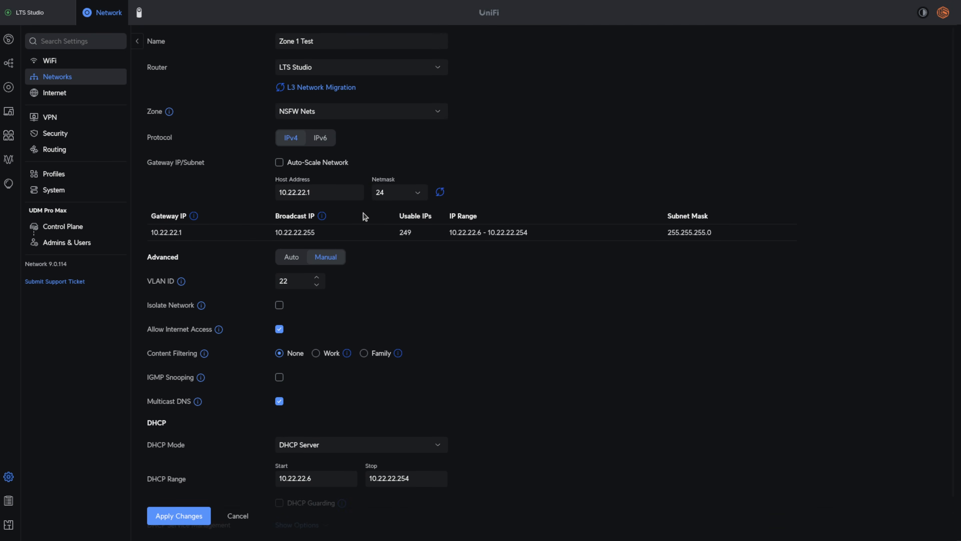
click(235, 517)
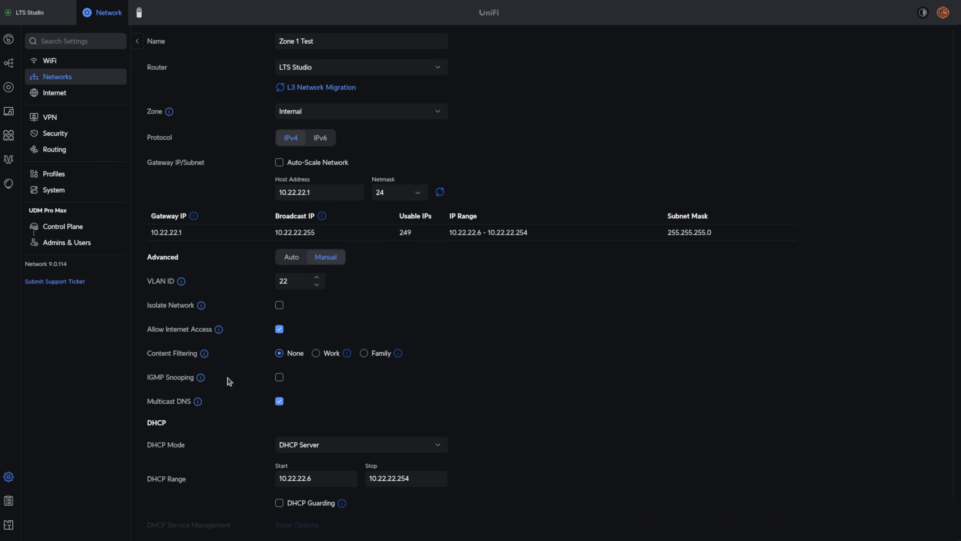
- Start a new virtual network and select NSFW Nets as its zone
click(85, 80)
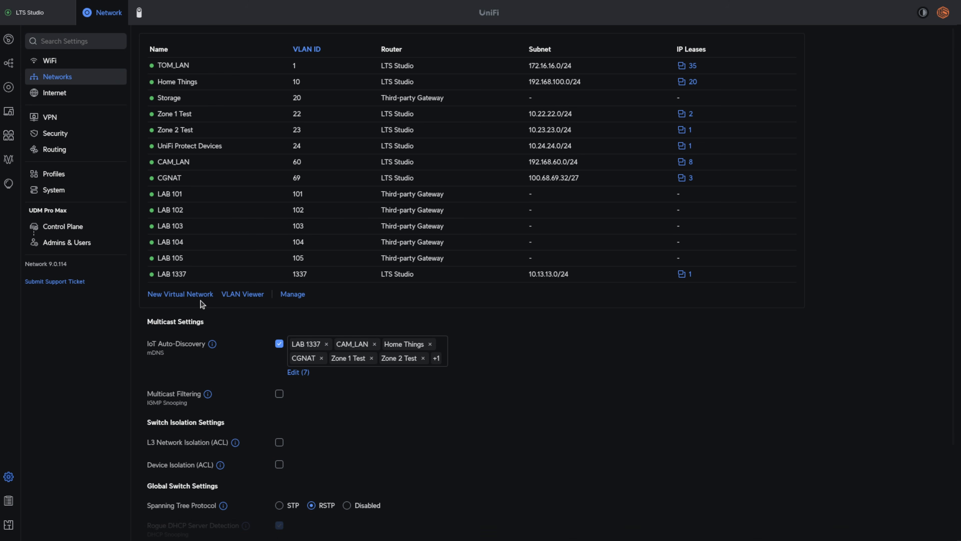
click(200, 295)
click(332, 98)
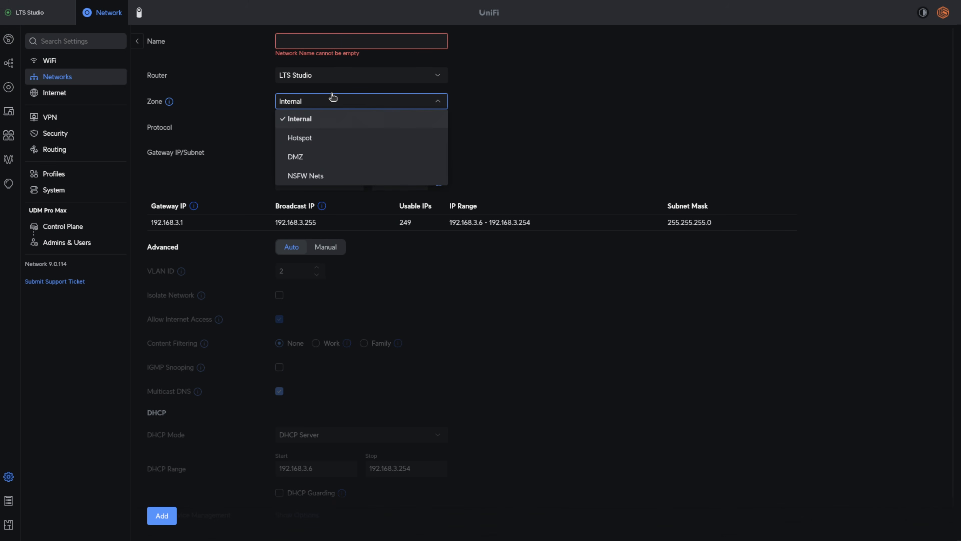
click(331, 175)
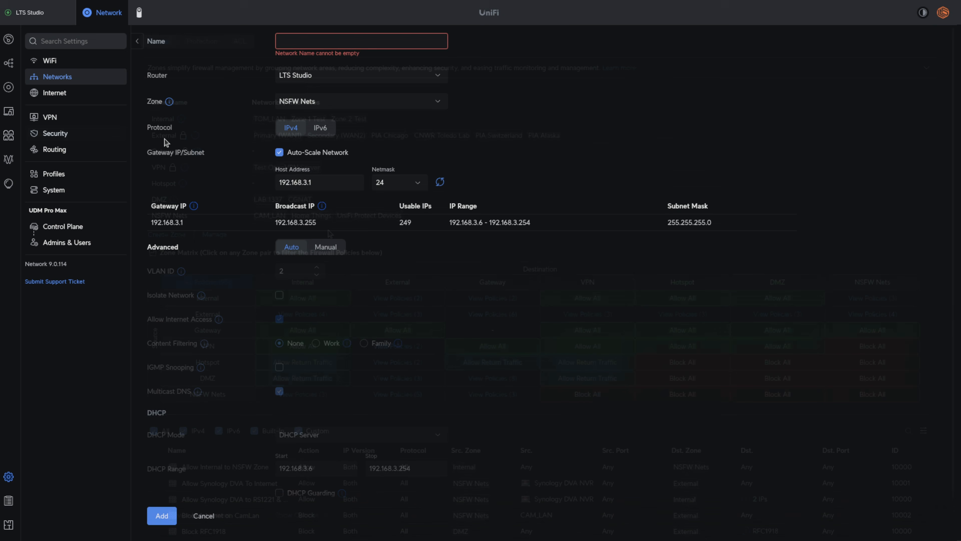
- Create a firewall zone named test containing the Zone 2 Test network and confirm moving the network
click(55, 133)
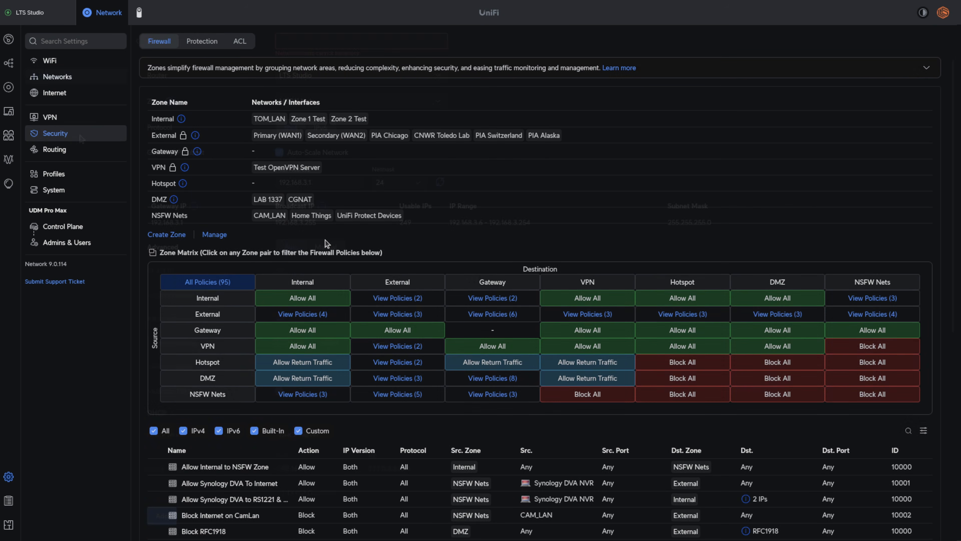
click(170, 237)
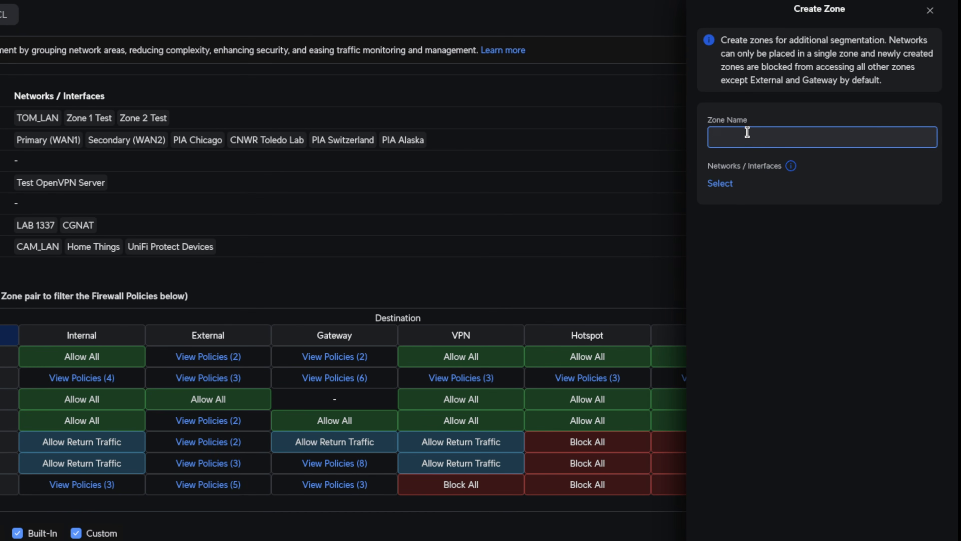
text(test)
click(721, 184)
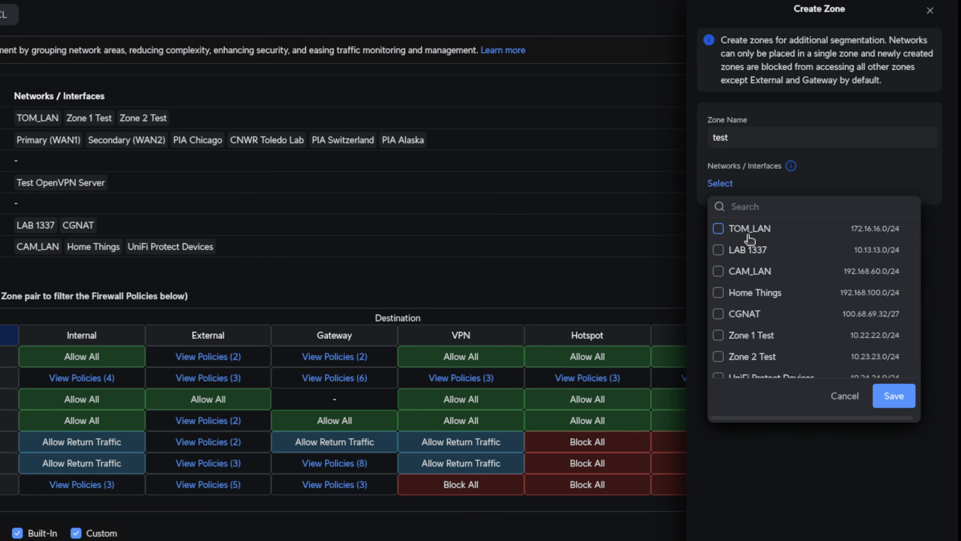
click(718, 356)
click(891, 395)
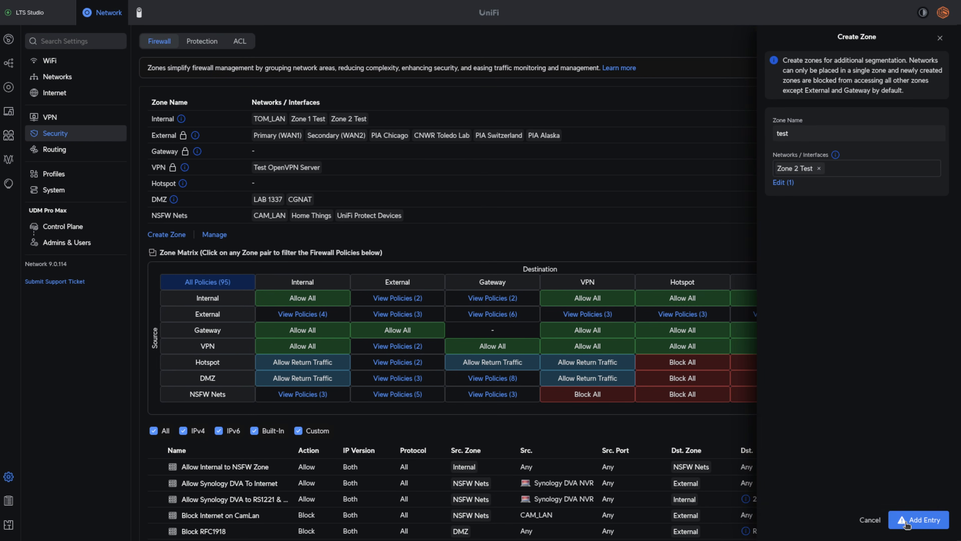
click(916, 520)
click(919, 485)
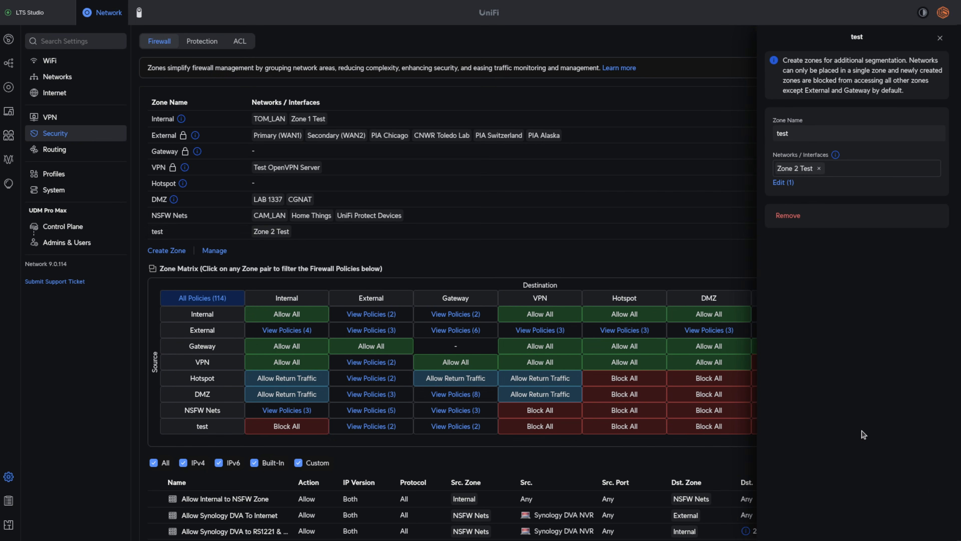
click(940, 38)
- Examine the zone matrix policies from the test zone to Internal and from the test zone to itself
scroll(390, 282, down, 2)
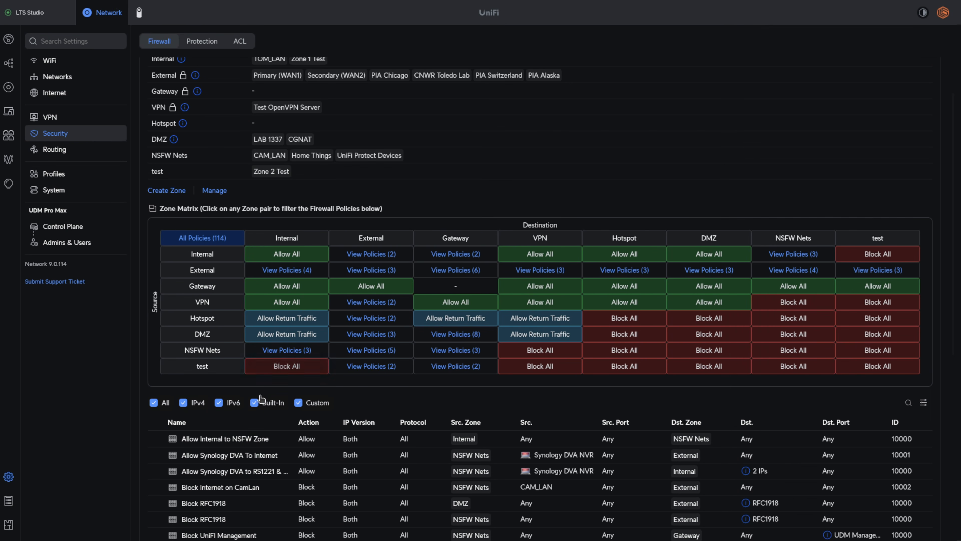
click(294, 371)
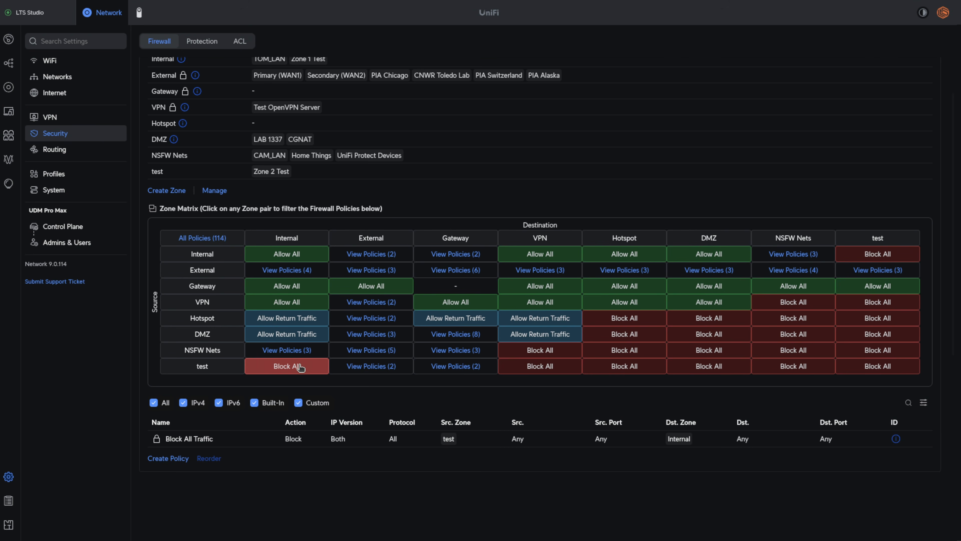
click(873, 365)
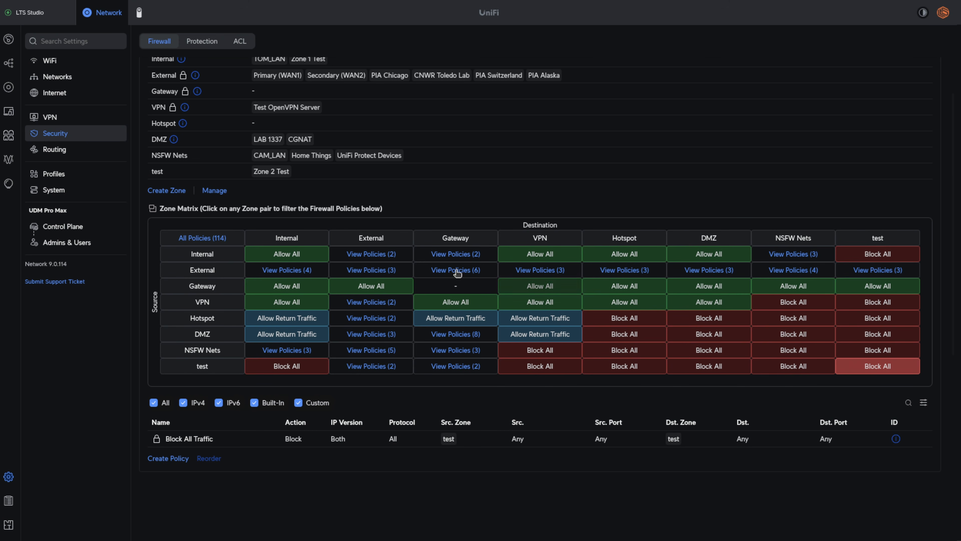
- Add the Zone 1 Test network to the test zone alongside Zone 2 Test, apply the change and confirm moving the network
scroll(457, 274, up, 2)
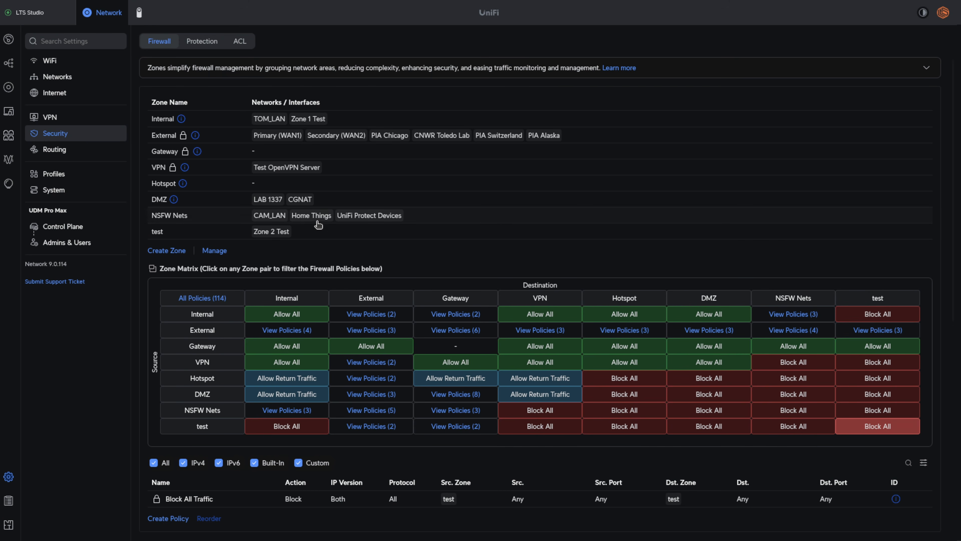
click(318, 229)
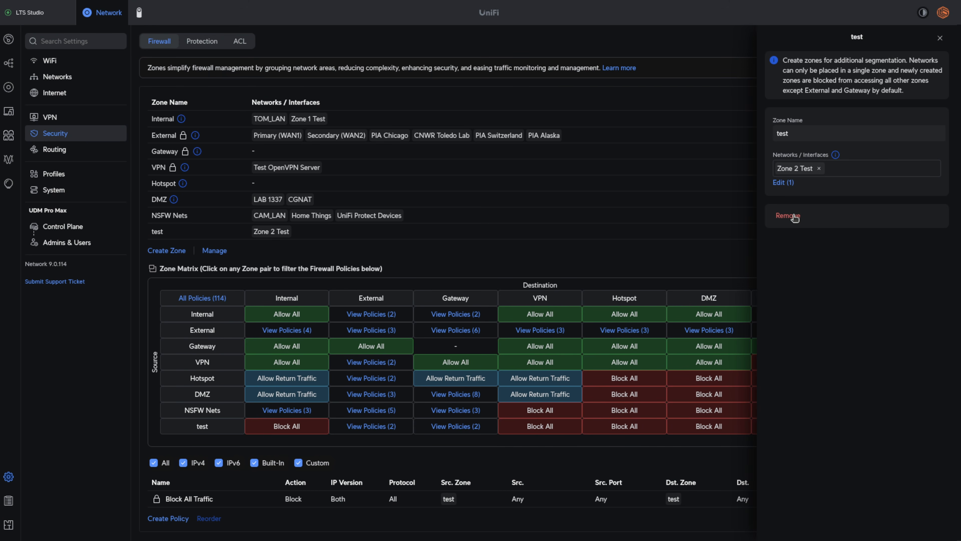
click(783, 182)
scroll(811, 302, down, 1)
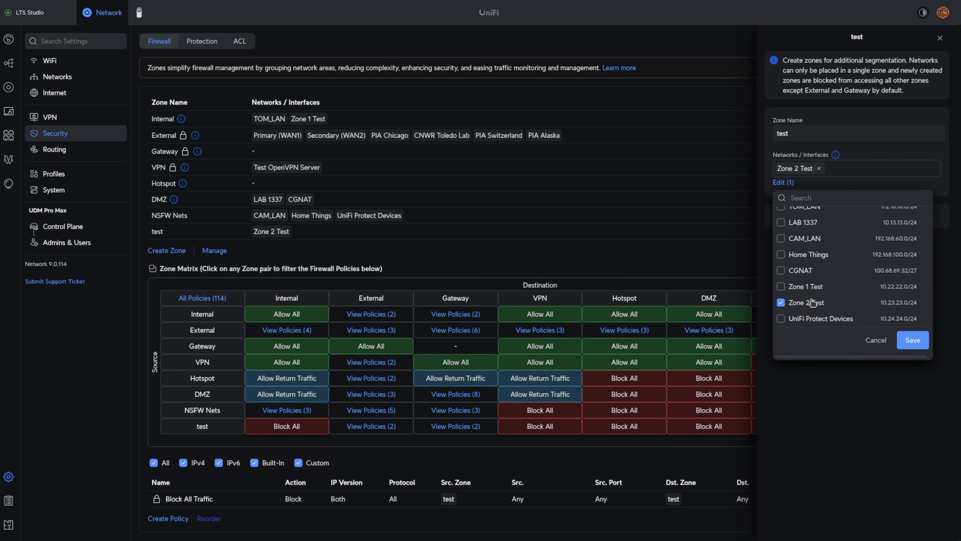
click(913, 340)
click(916, 519)
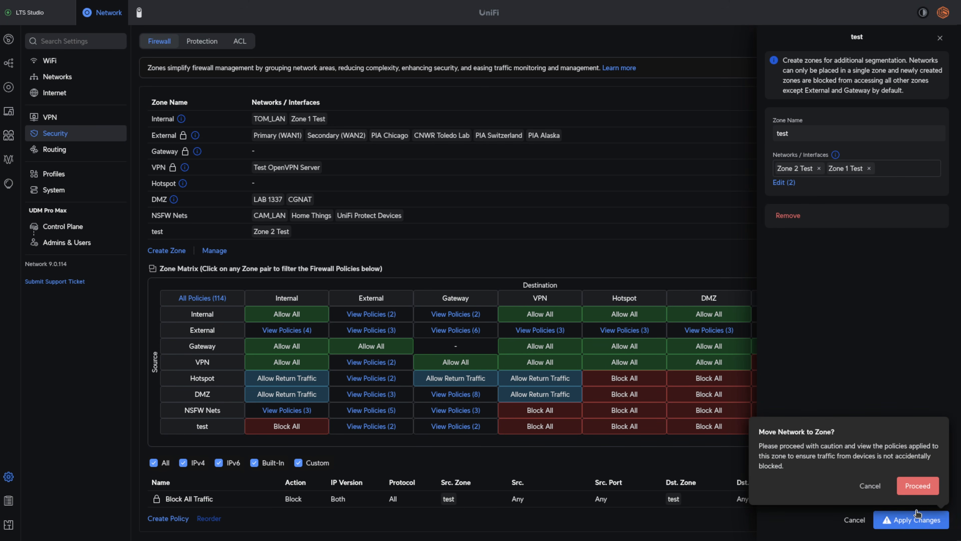
click(920, 489)
- Review the test zone's assigned networks and its matrix policies toward External and Gateway
click(186, 232)
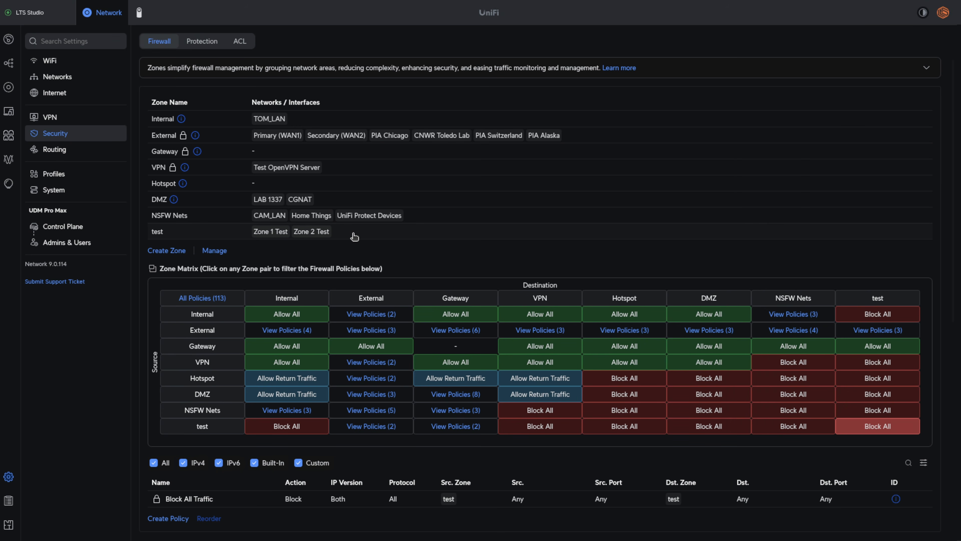
click(298, 232)
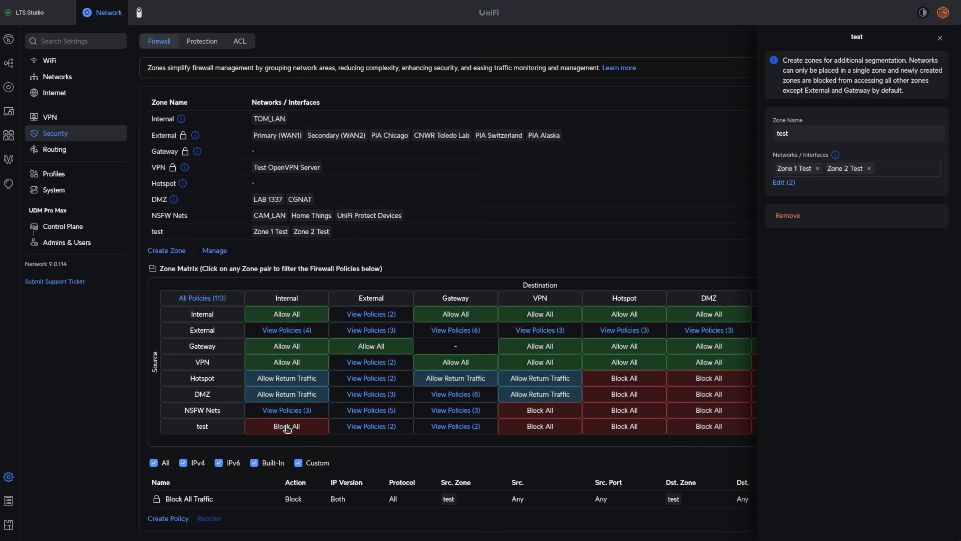
click(386, 426)
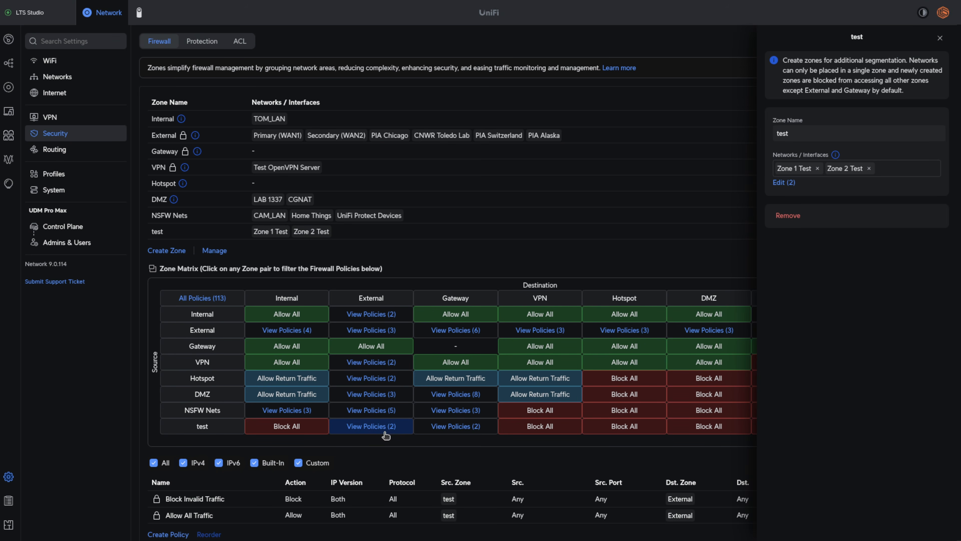
scroll(385, 431, down, 3)
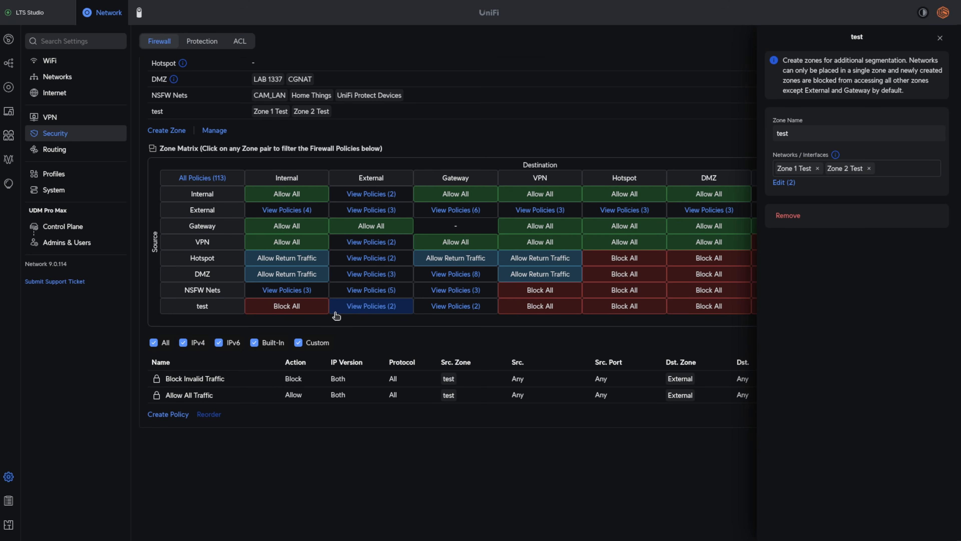
scroll(382, 305, up, 2)
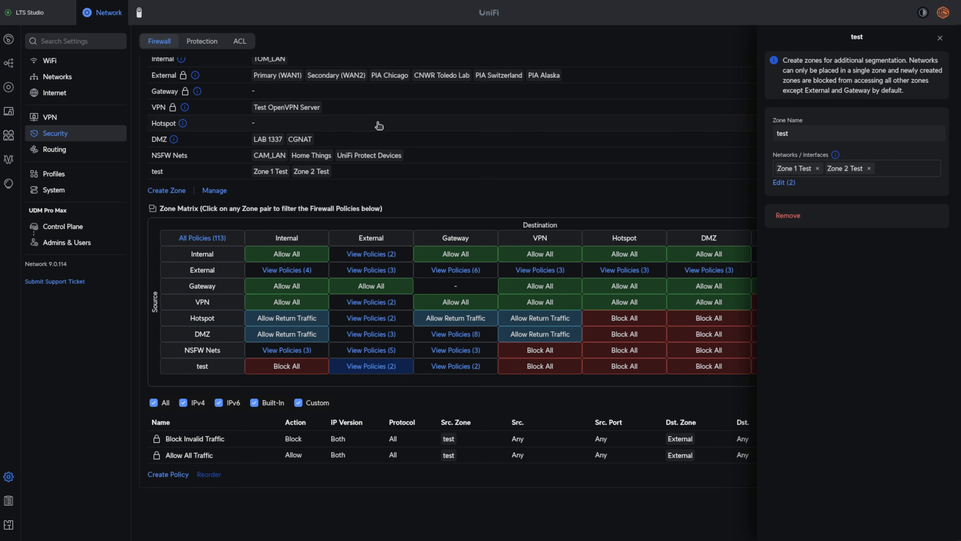
click(463, 369)
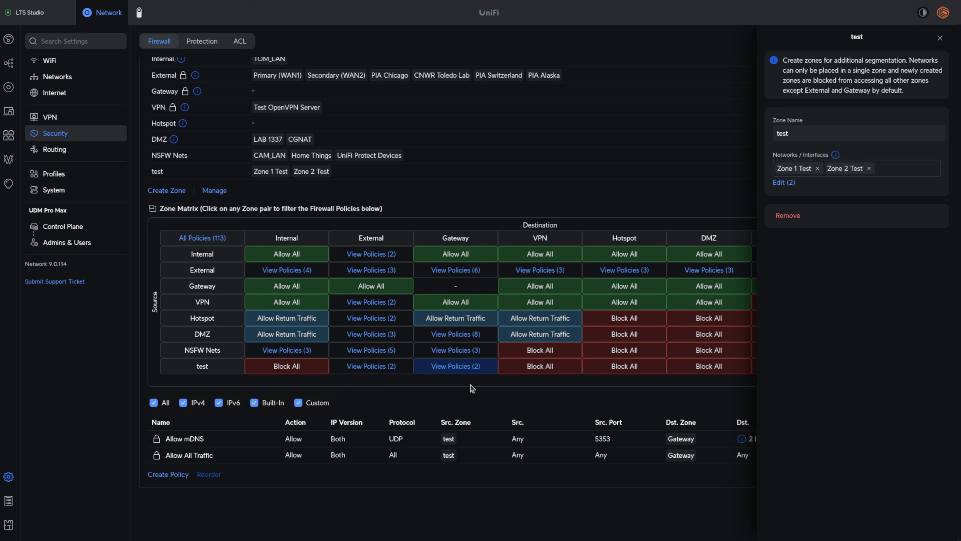
- Examine the full list of policies from the DMZ zone to Gateway for comparison with the test zone
click(473, 337)
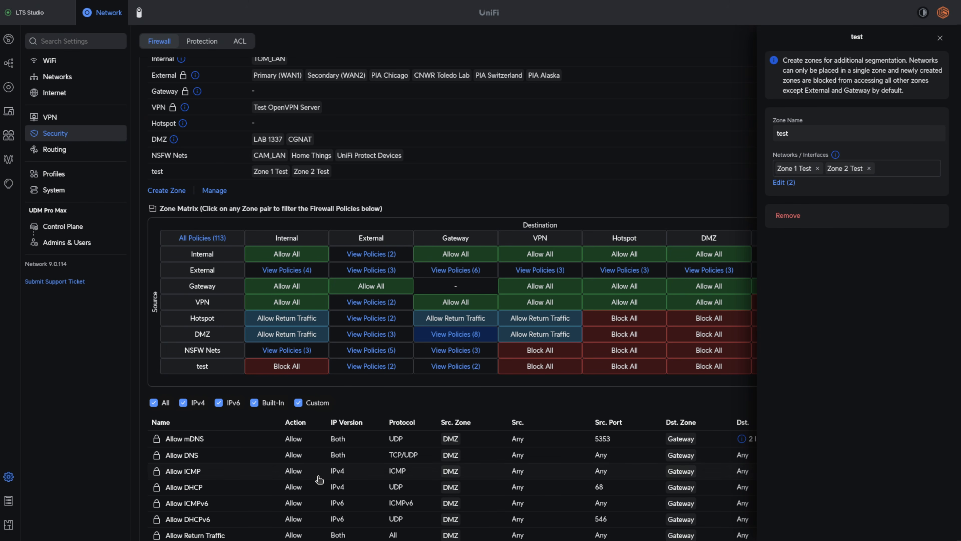
scroll(319, 480, down, 5)
scroll(319, 479, up, 2)
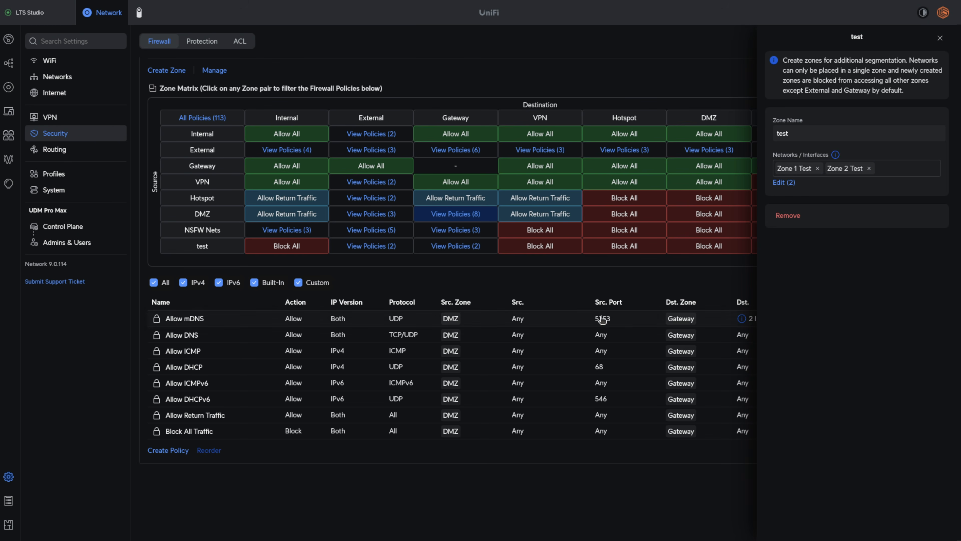
scroll(495, 306, up, 2)
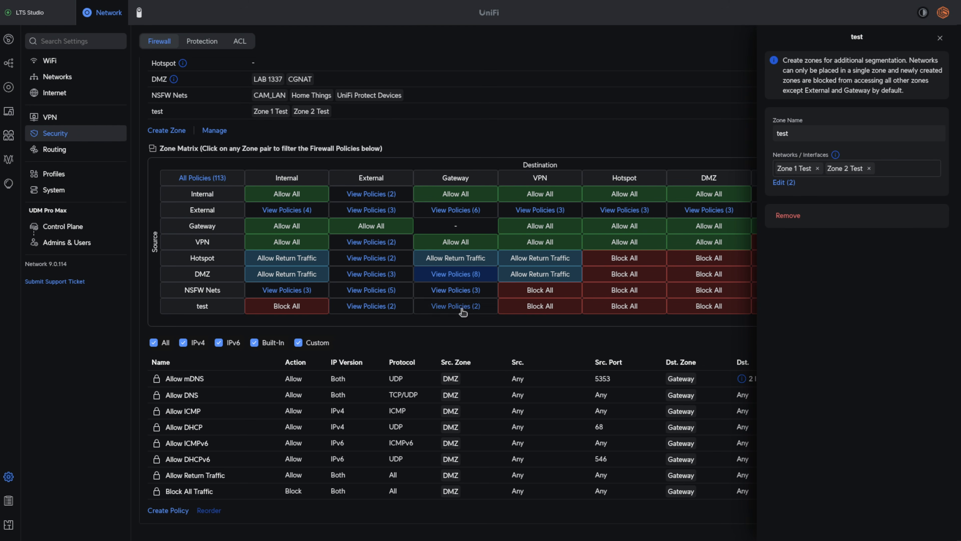
- Close the zone details and compare the policies from the test zone to Internal and to Gateway
click(280, 308)
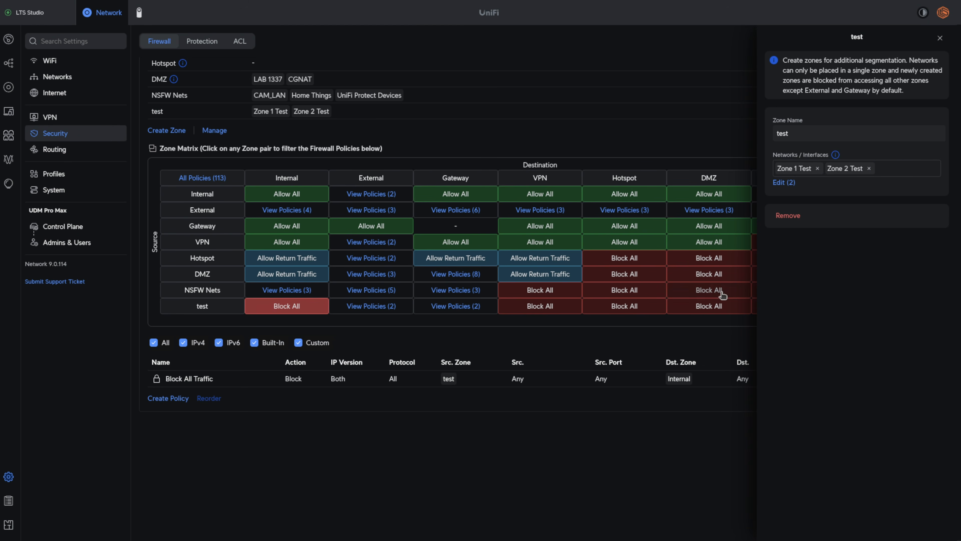
click(939, 38)
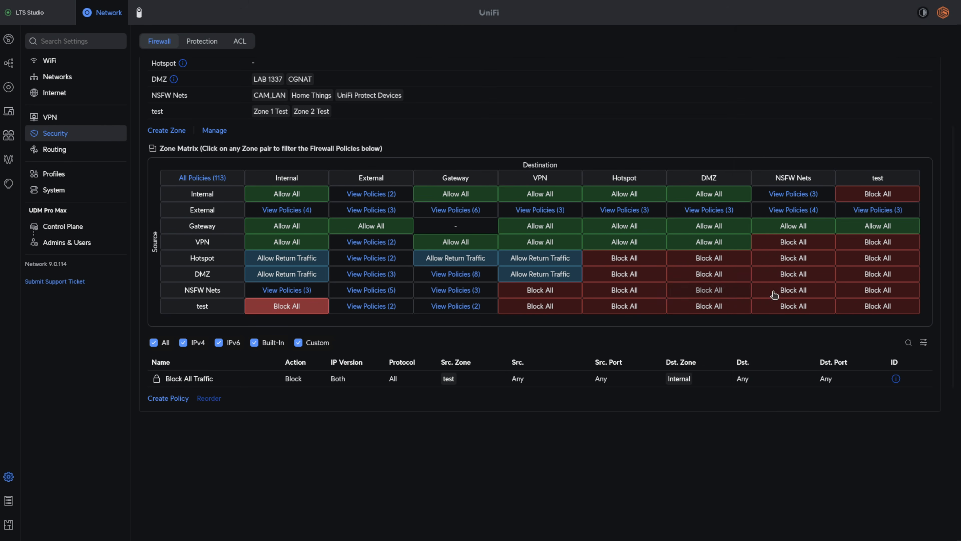
click(448, 309)
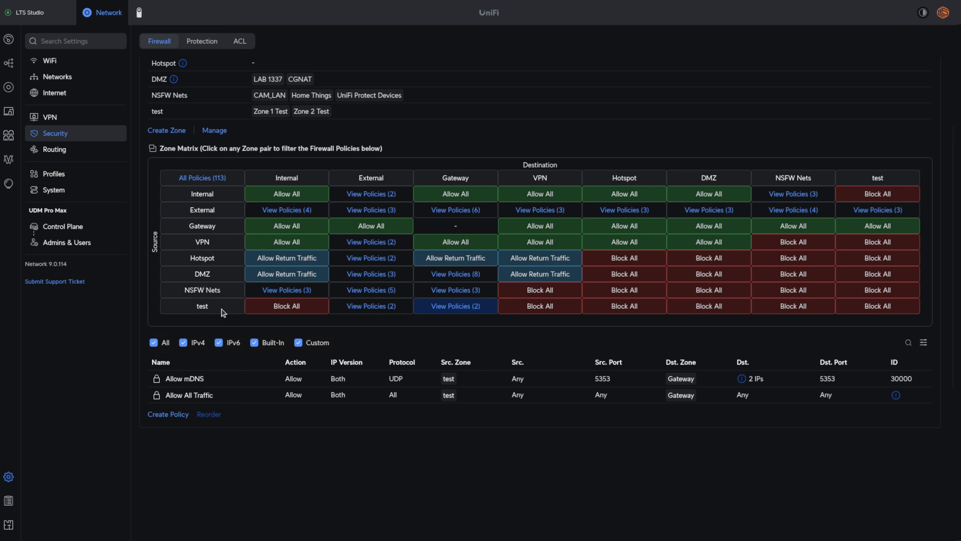
click(271, 310)
- Remove the test zone from the firewall zone list, confirm the removal and finish managing zones
scroll(272, 309, up, 3)
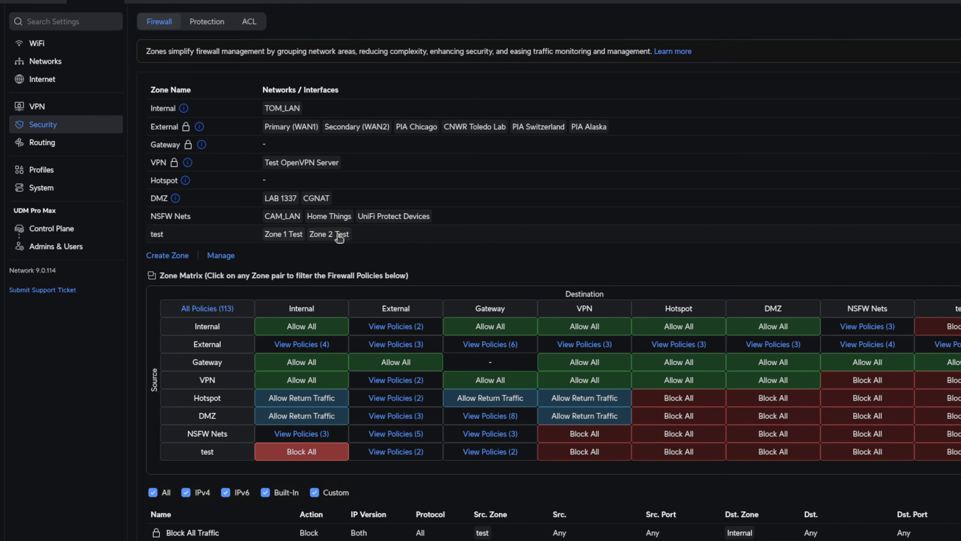
click(219, 255)
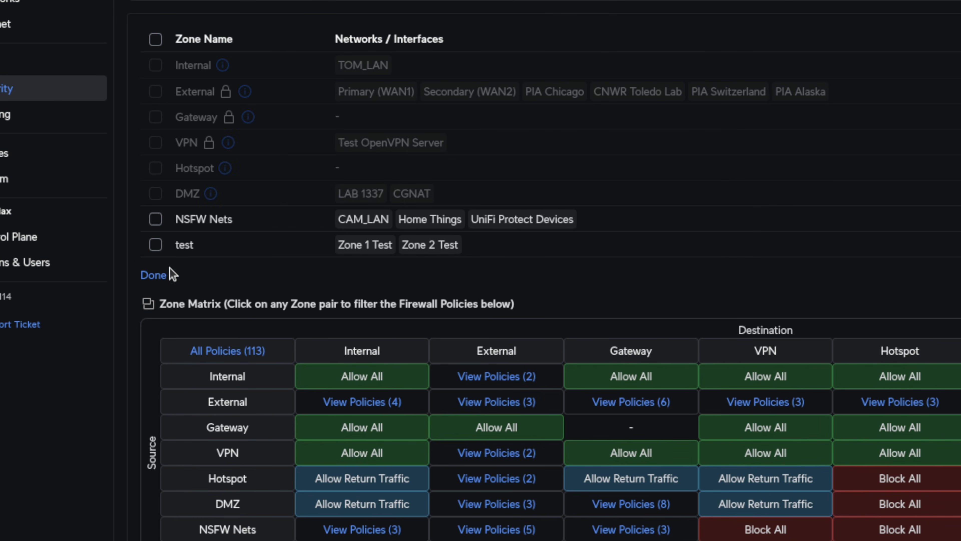
click(156, 245)
click(161, 275)
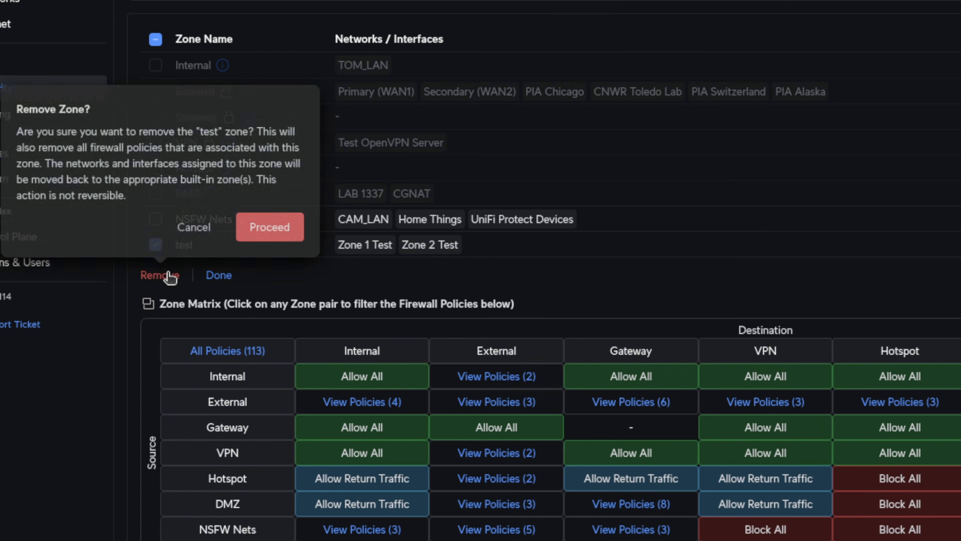
click(260, 226)
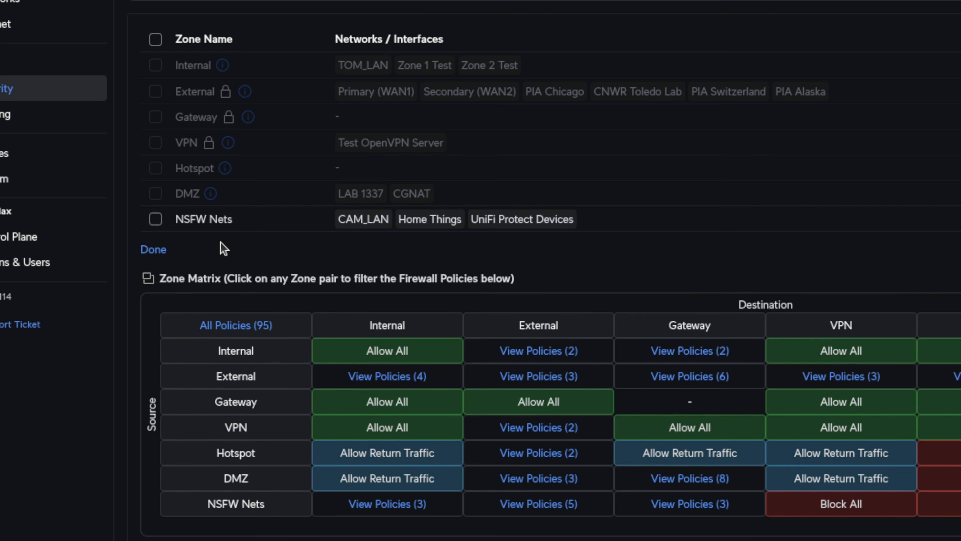
click(154, 250)
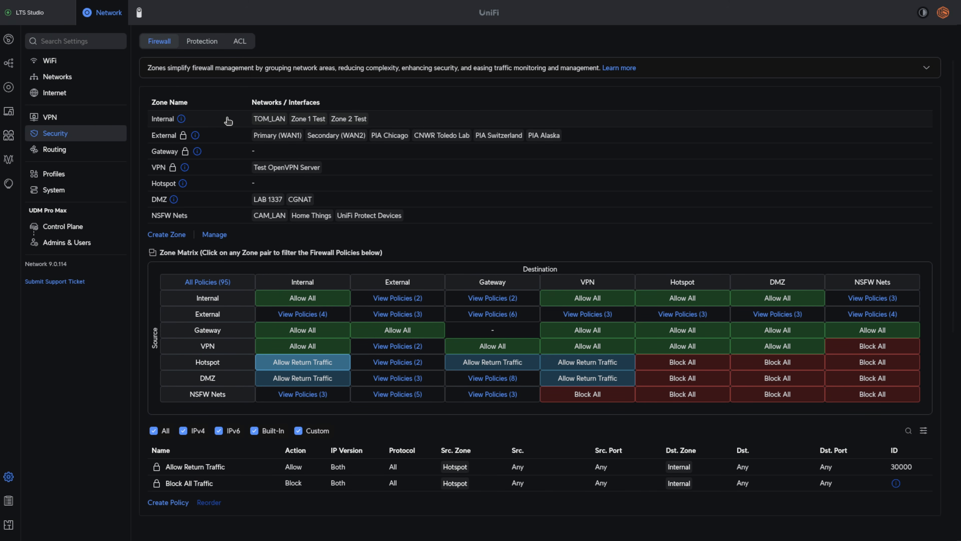
- Review the Internal zone's networks and the matrix policies for Internal to Internal, VPN to Internal and Internal to Hotspot
click(275, 120)
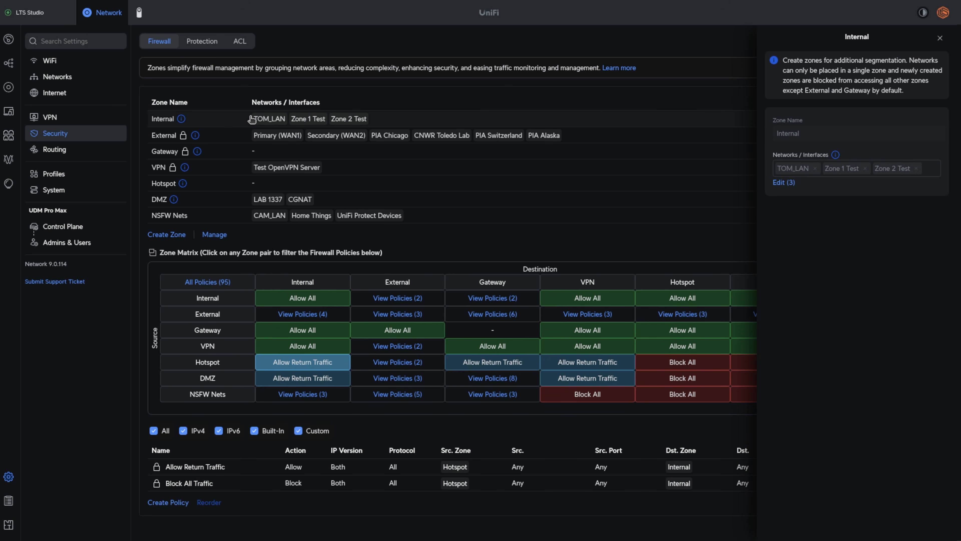
click(303, 299)
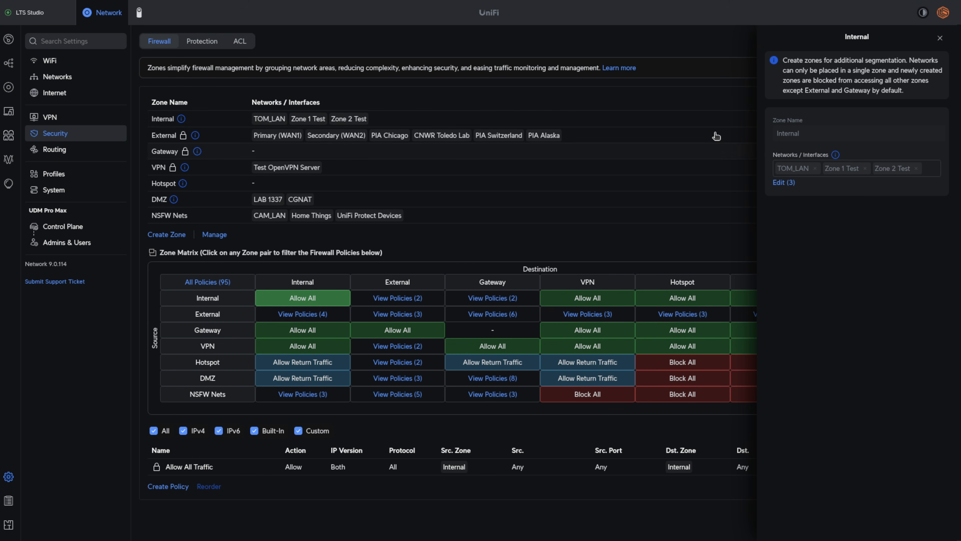
click(940, 38)
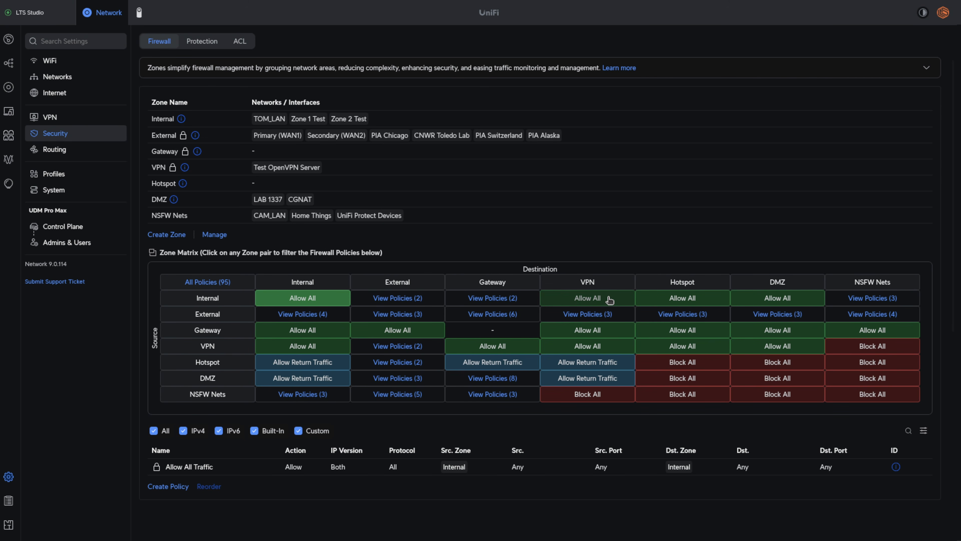
click(306, 351)
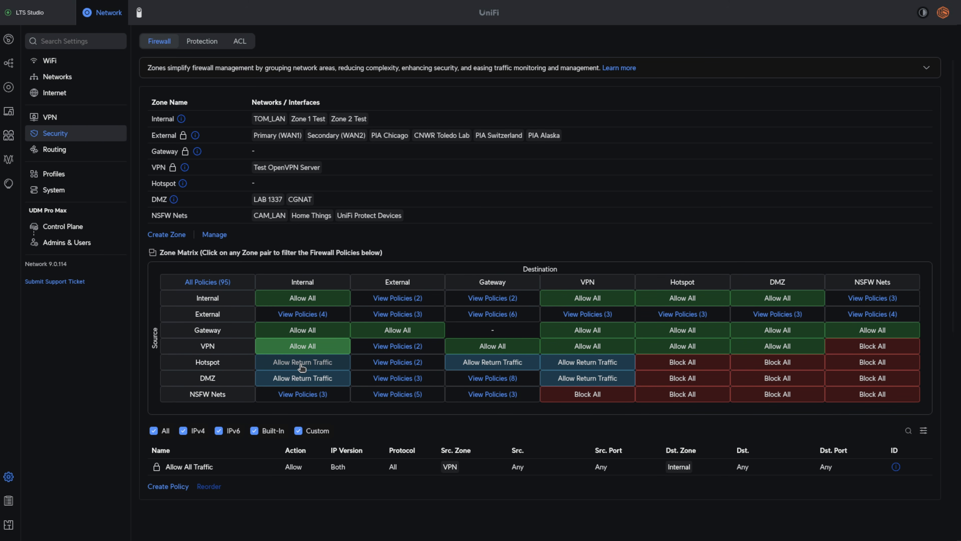
click(660, 300)
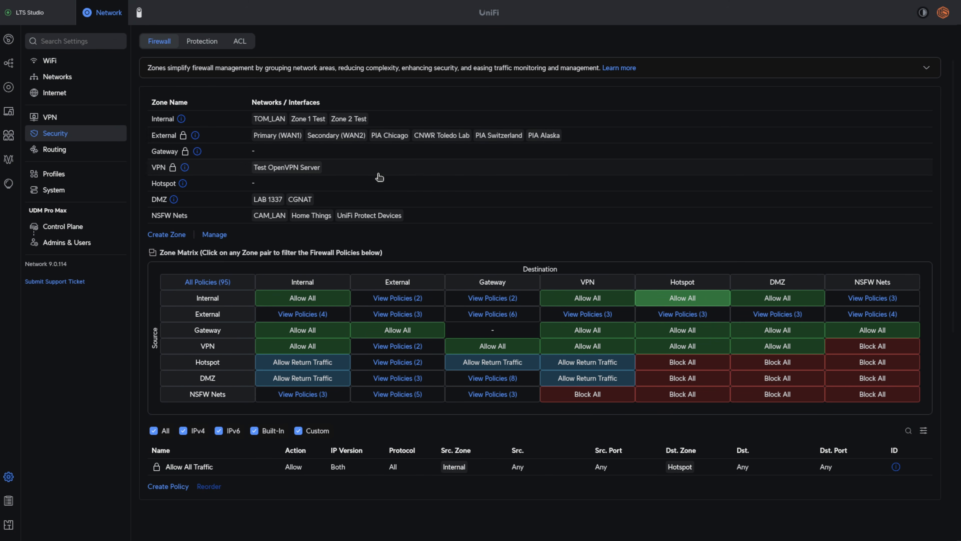
- Assign the Zone 2 Test network to the Hotspot zone, apply the change and confirm moving the network
click(379, 184)
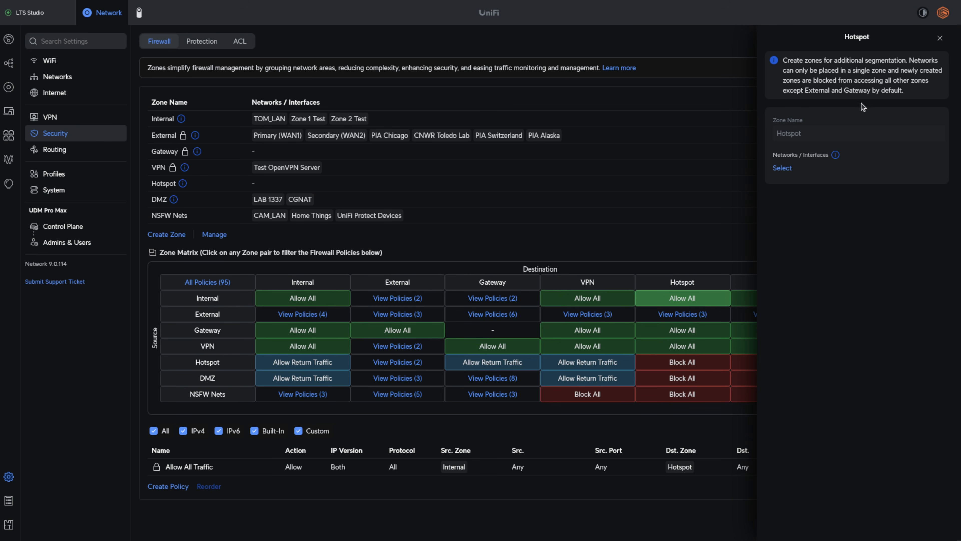
click(782, 168)
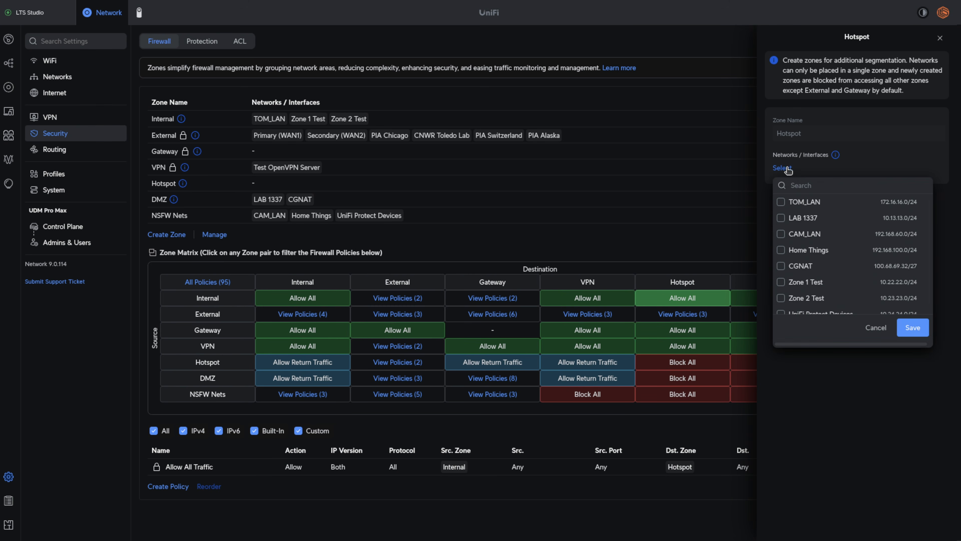
click(781, 297)
click(917, 333)
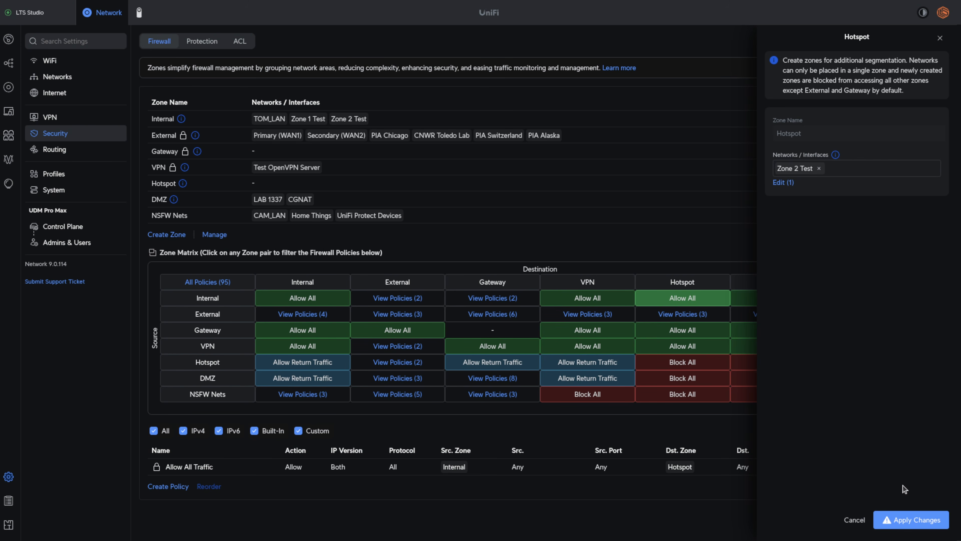
click(910, 518)
click(918, 487)
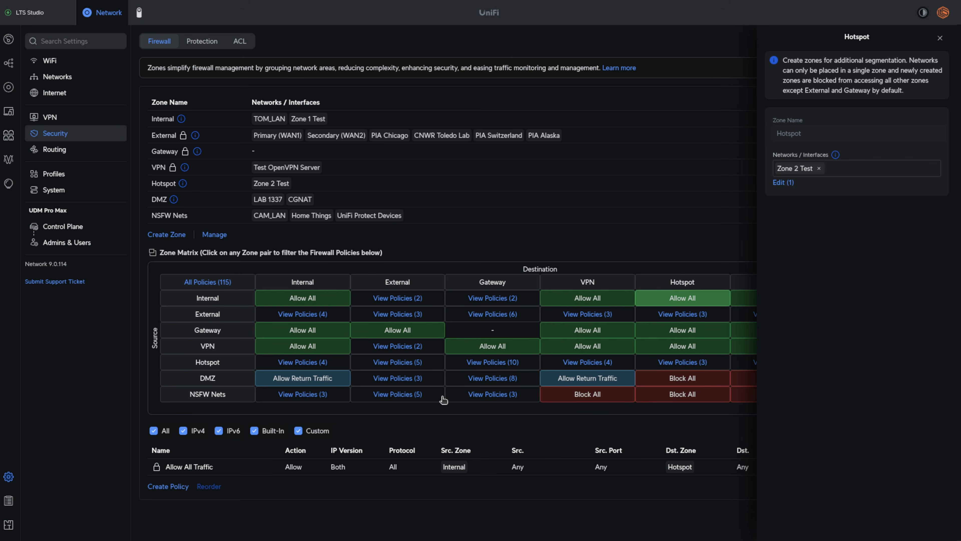
- Examine the Hotspot to Internal policies, including the destination subnets of Post-Authorization Restrictions
click(338, 364)
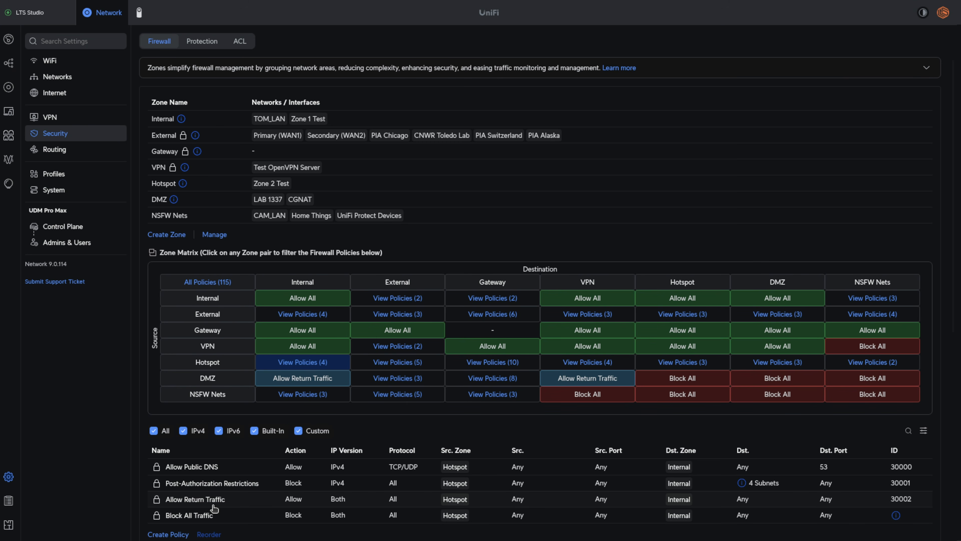
click(234, 489)
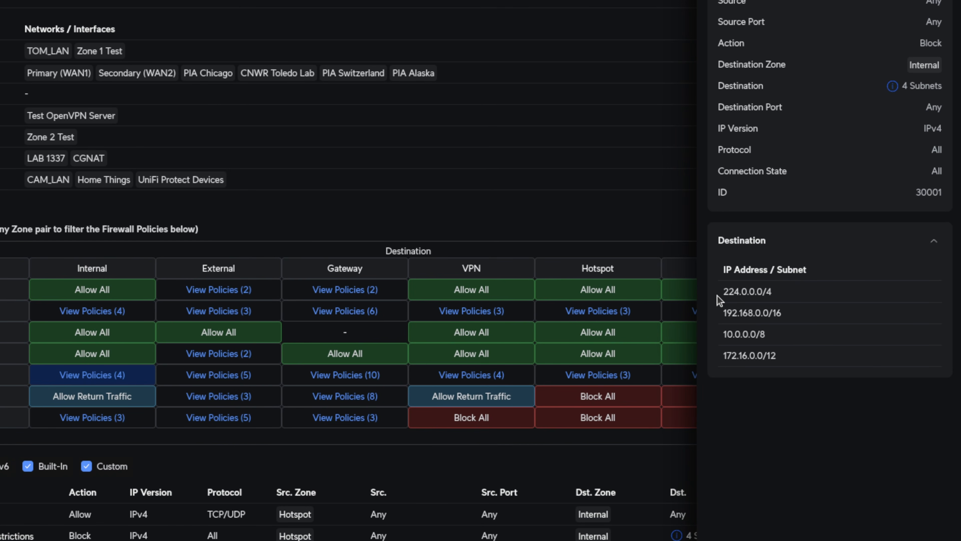
drag(718, 295, 792, 359)
click(804, 438)
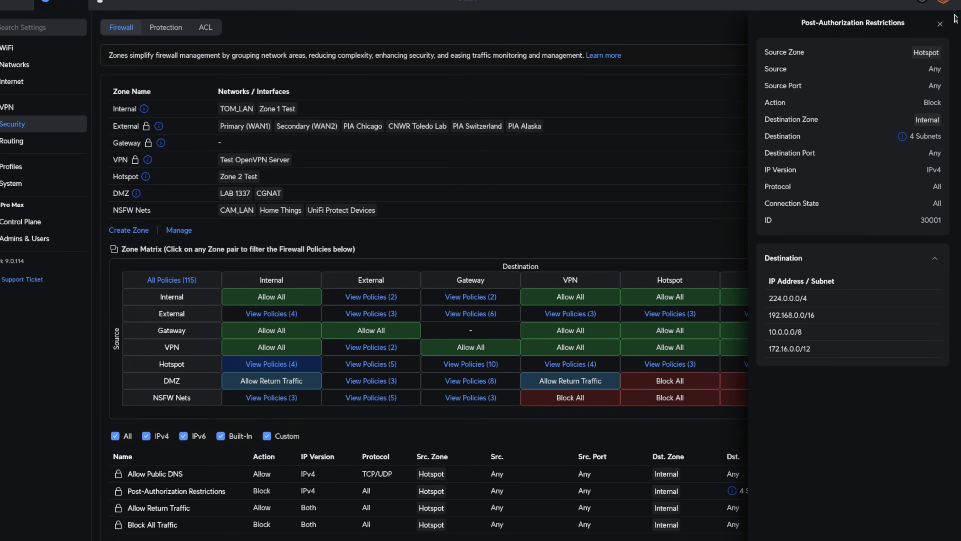
click(943, 40)
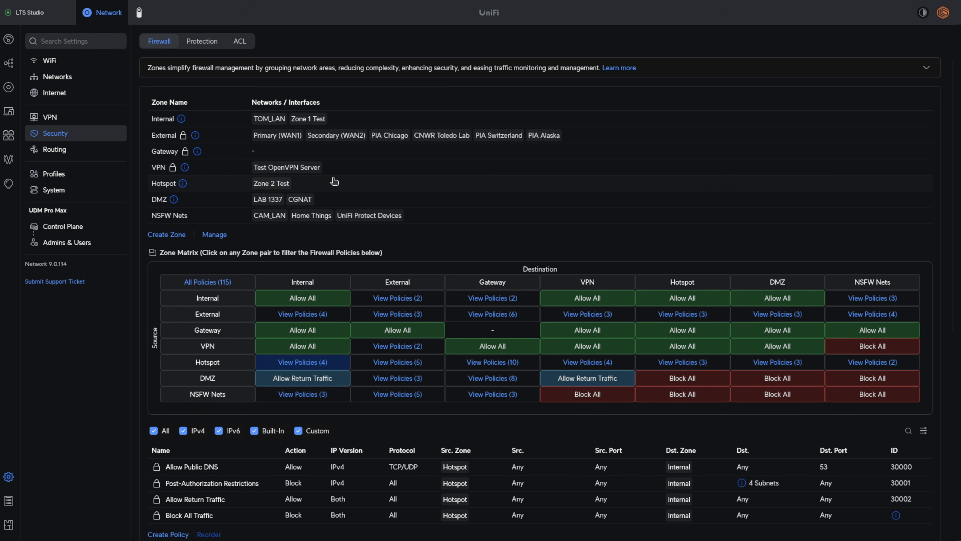
- Assign the Zone 2 Test network back to the Internal zone, apply the change and confirm moving the network
click(366, 122)
click(783, 183)
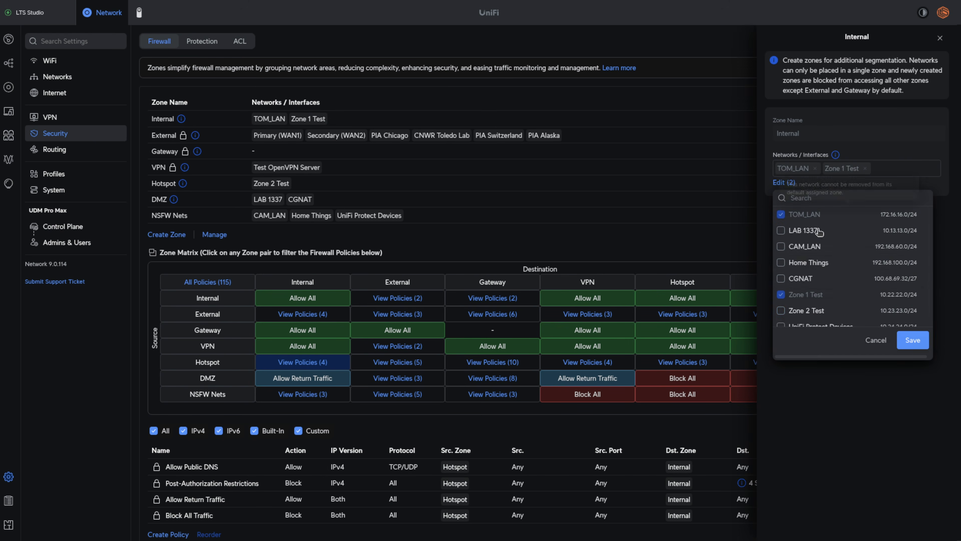
click(813, 312)
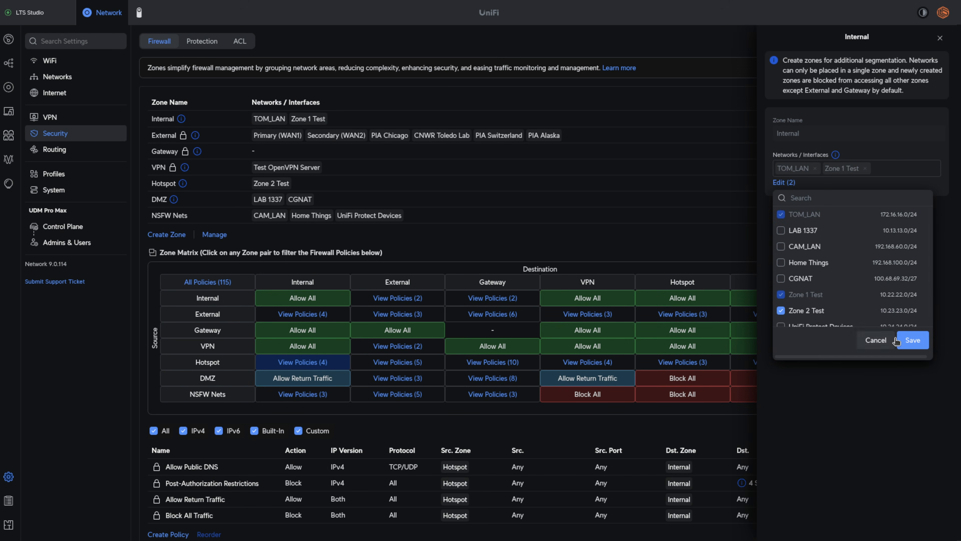
click(913, 341)
click(909, 520)
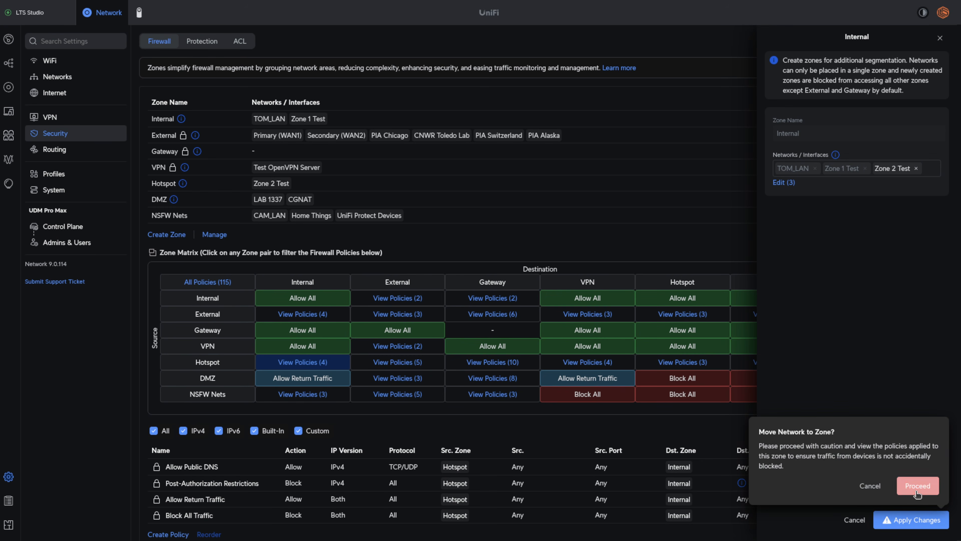
click(917, 489)
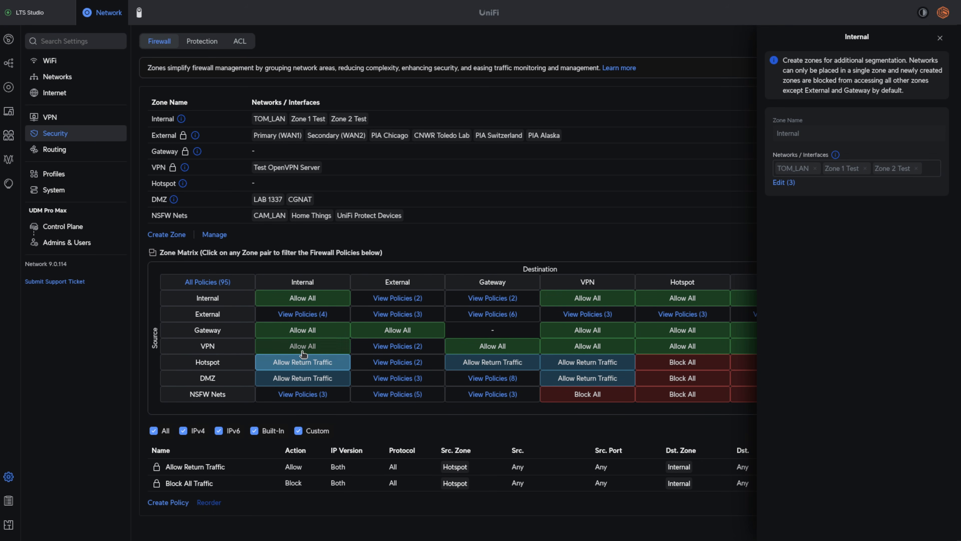
- Compare the Hotspot to Internal and DMZ to Internal policies in the zone matrix
click(301, 362)
click(323, 363)
click(939, 38)
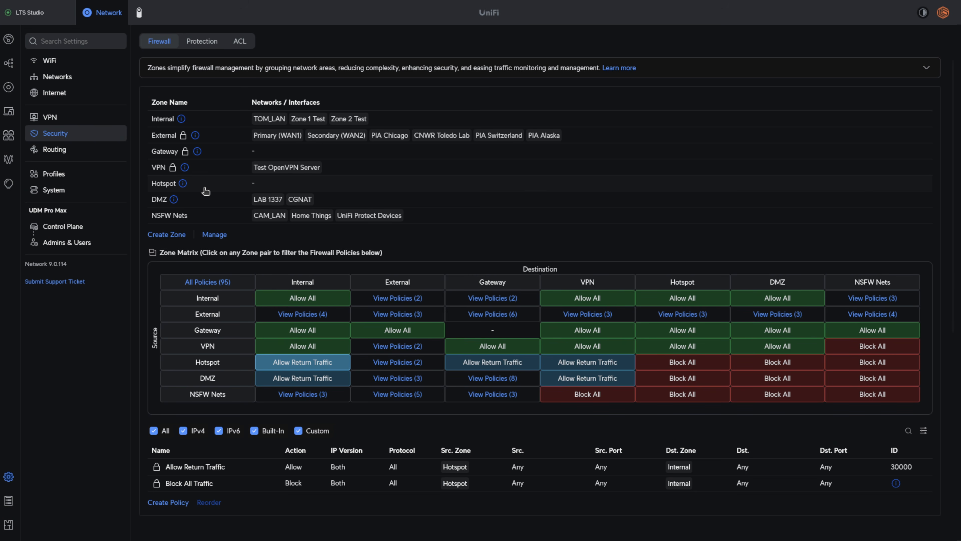
click(339, 385)
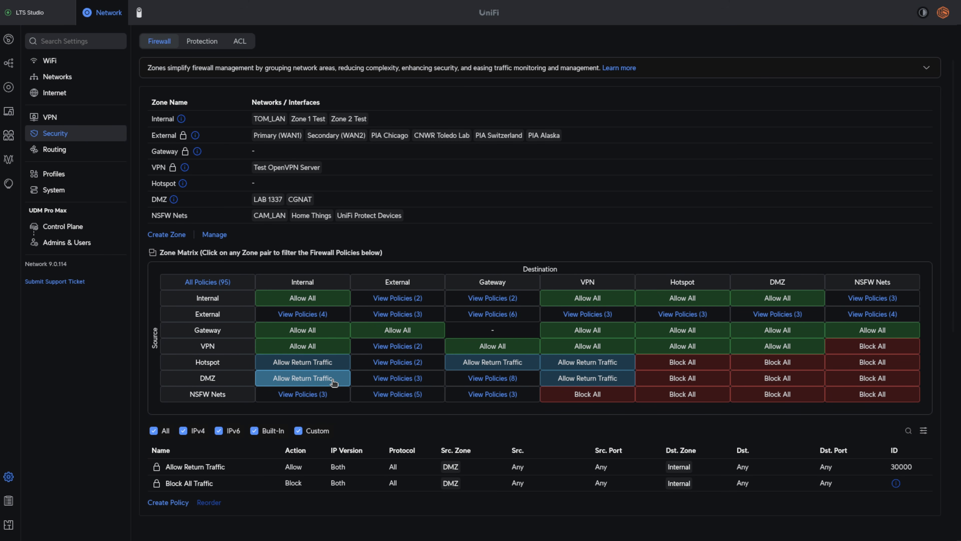
- Review the External zone's interfaces and the configured VPN client connections
click(227, 138)
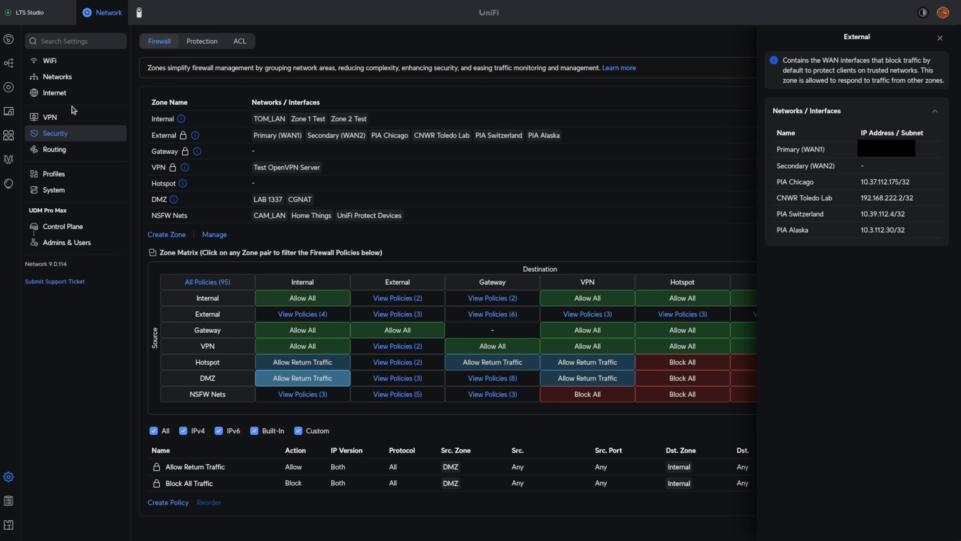
click(74, 113)
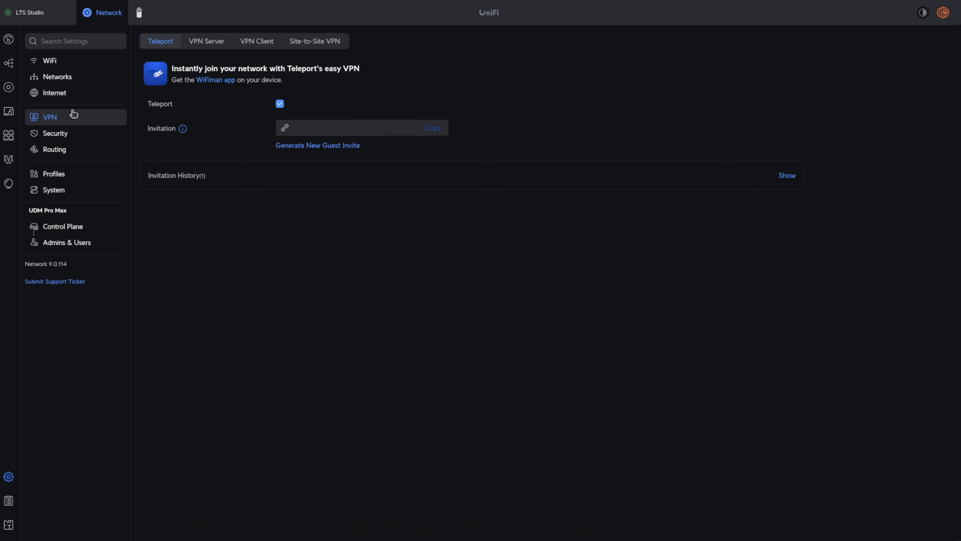
click(250, 42)
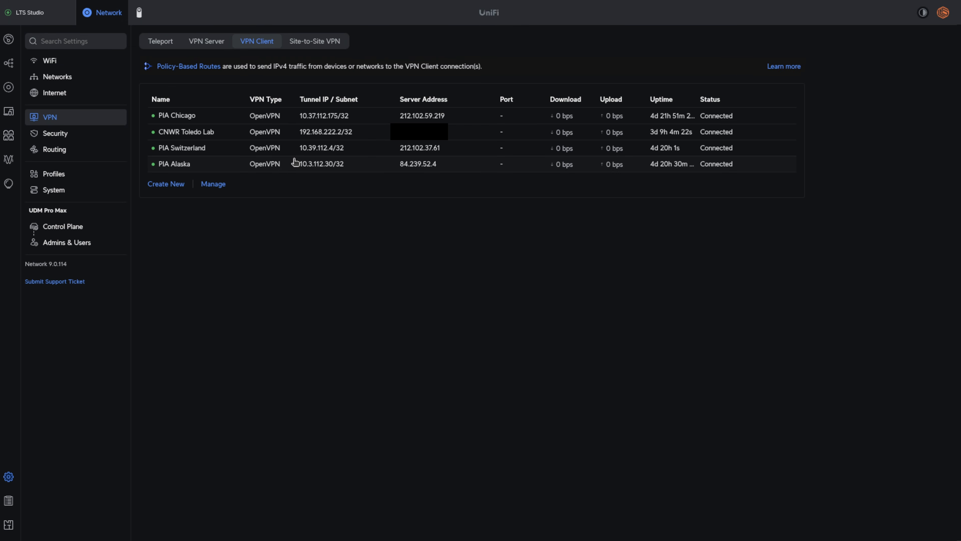
- Inspect the RFC1918 address object and the UDM Management ports object among the network object profiles
click(97, 176)
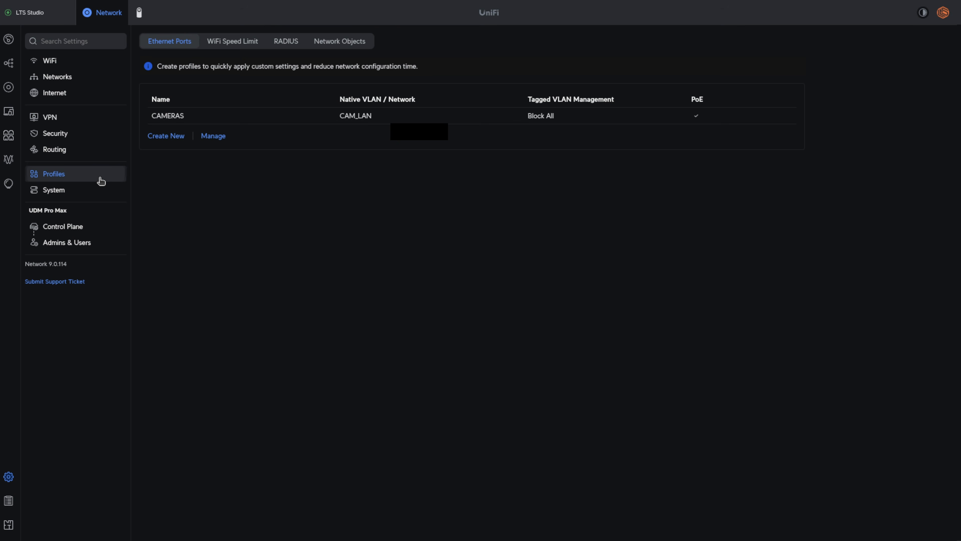
click(339, 40)
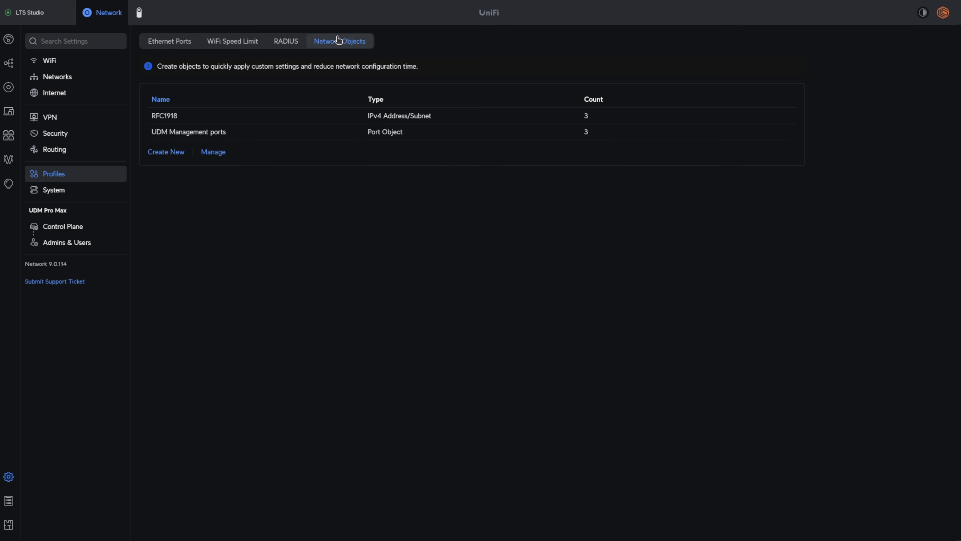
click(206, 117)
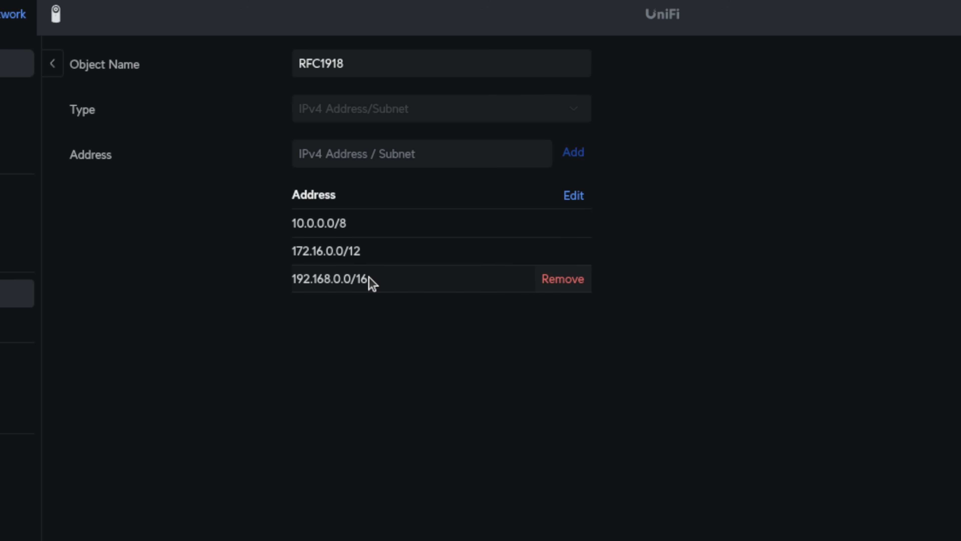
click(17, 293)
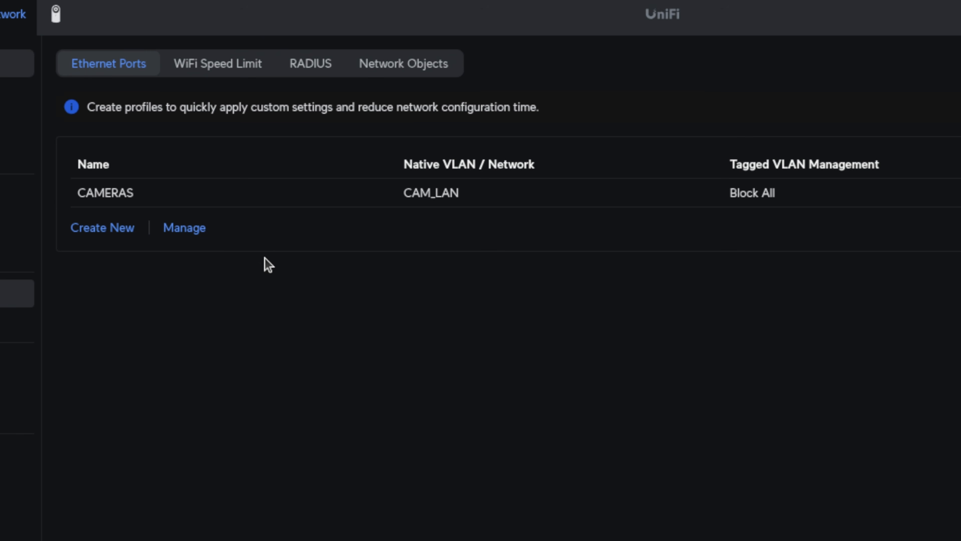
click(404, 63)
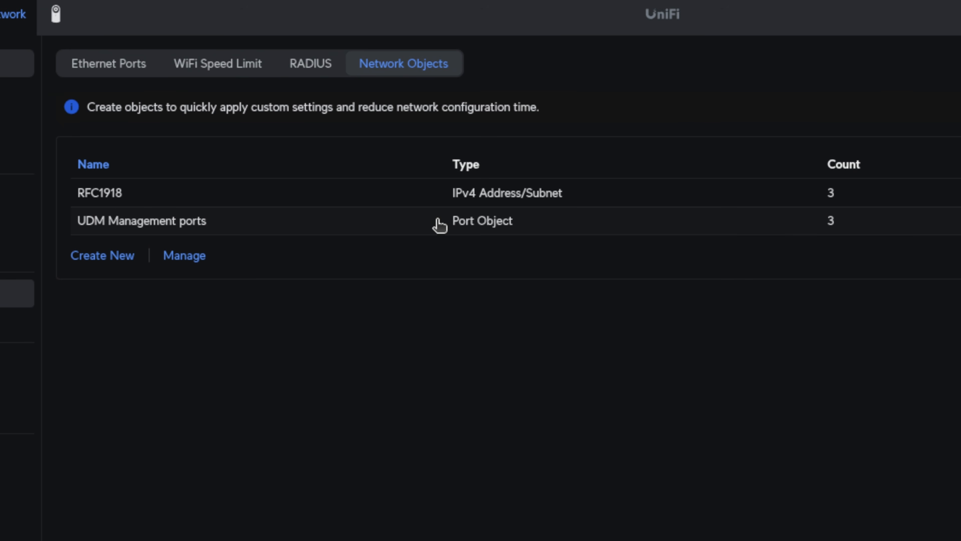
click(393, 225)
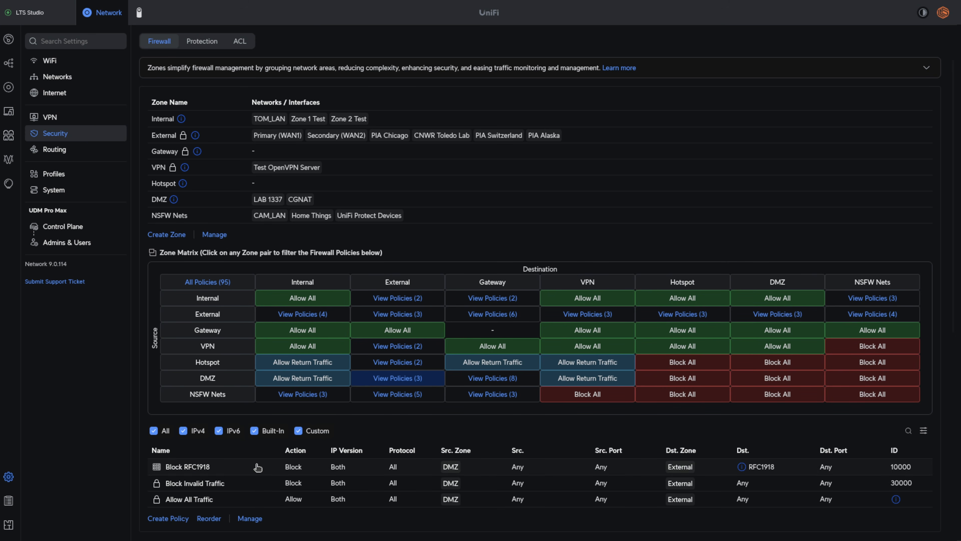
- Examine the DMZ to External Block RFC1918 policy, including its destination object, protocol settings and description, and close it
click(202, 469)
click(845, 74)
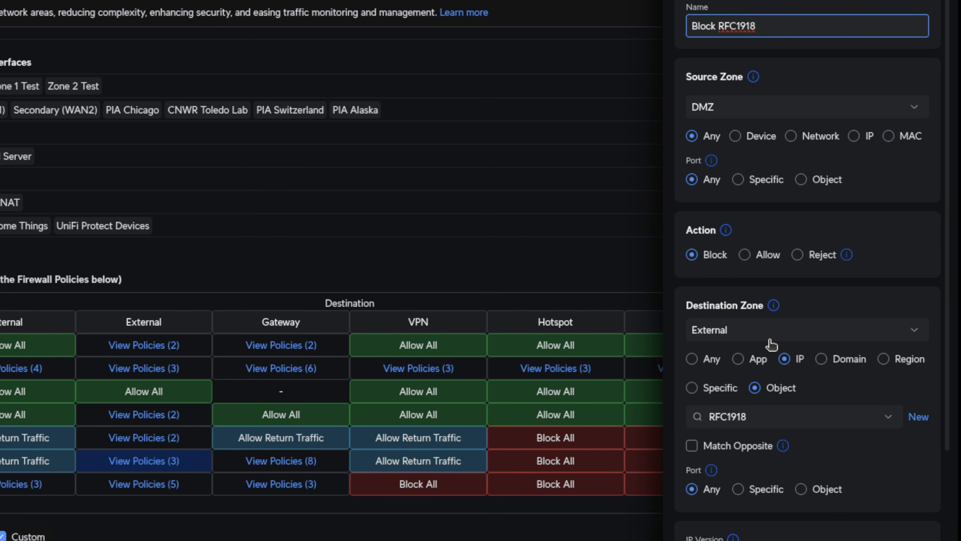
scroll(771, 344, down, 2)
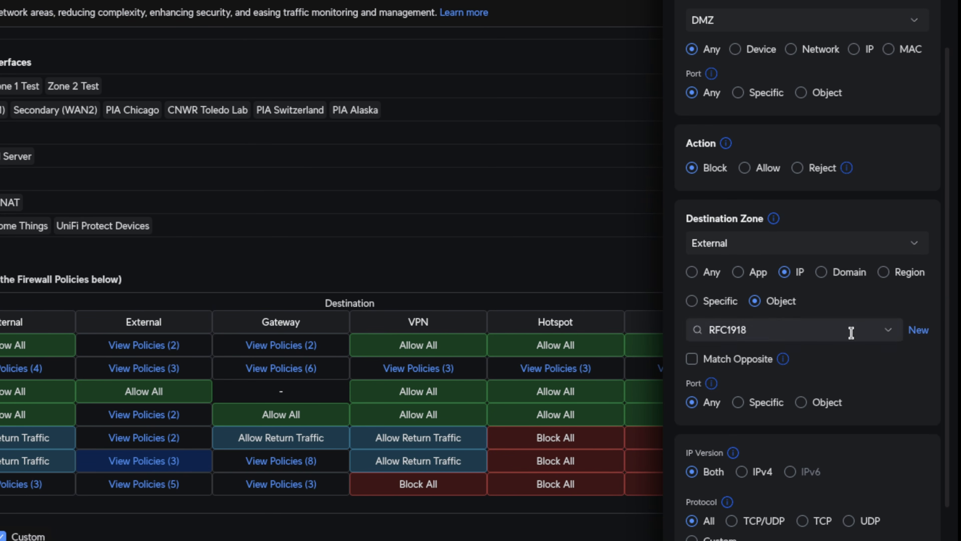
click(880, 328)
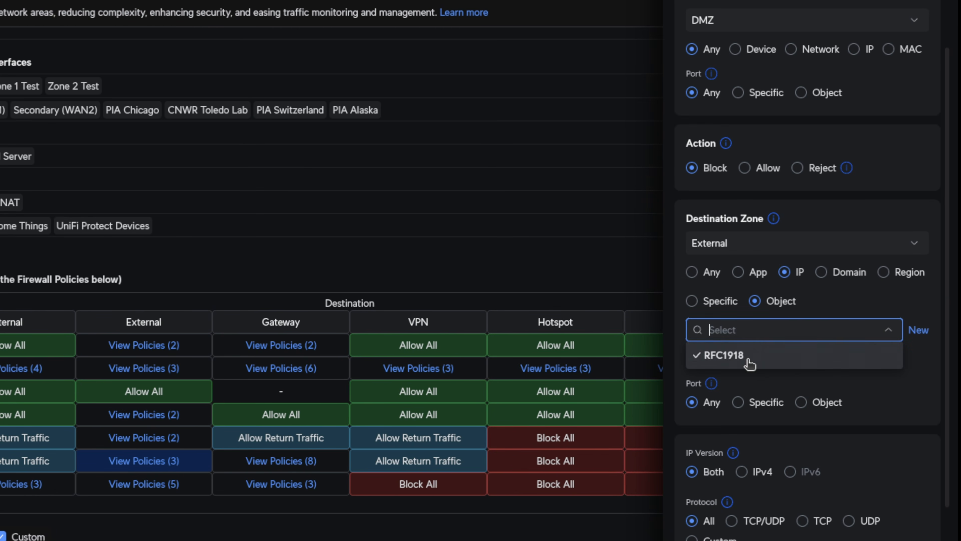
click(888, 329)
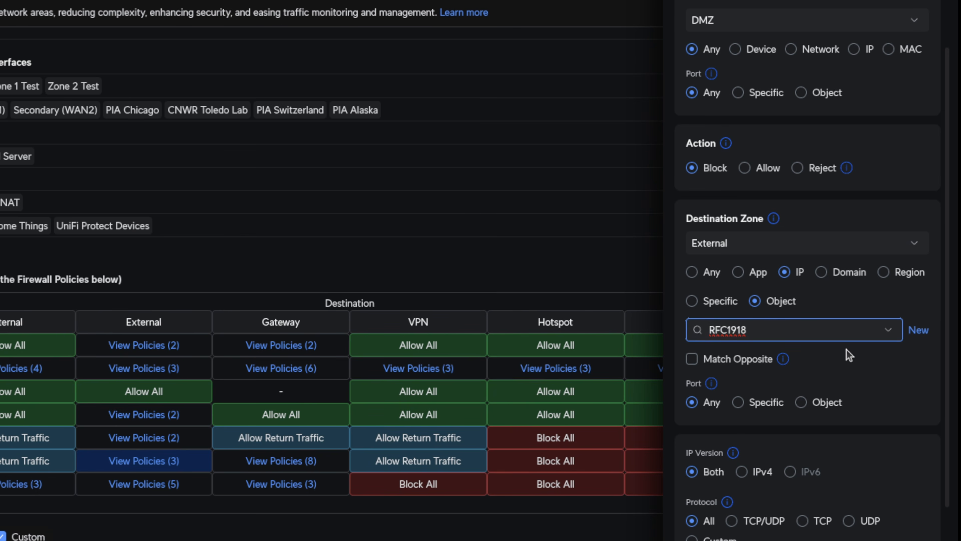
scroll(846, 349, down, 6)
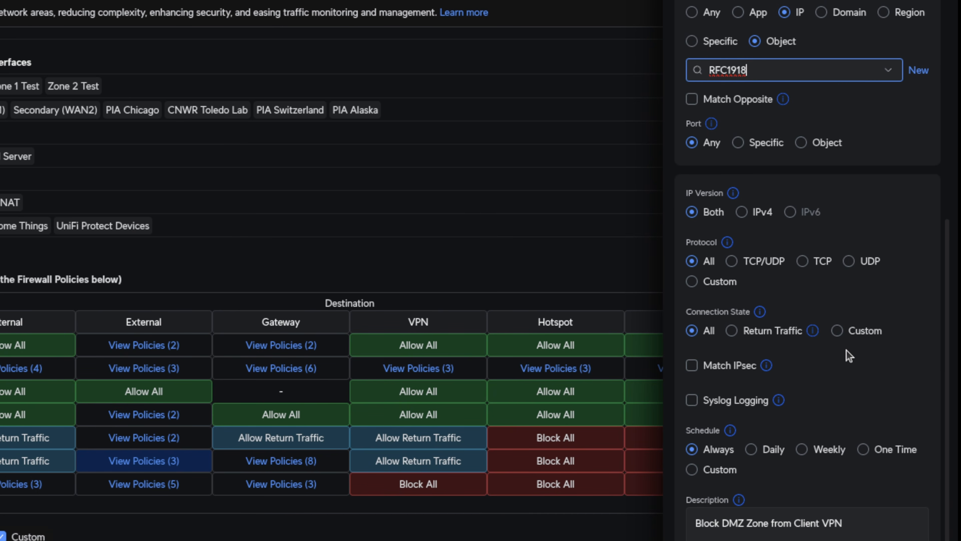
scroll(846, 350, down, 1)
click(801, 522)
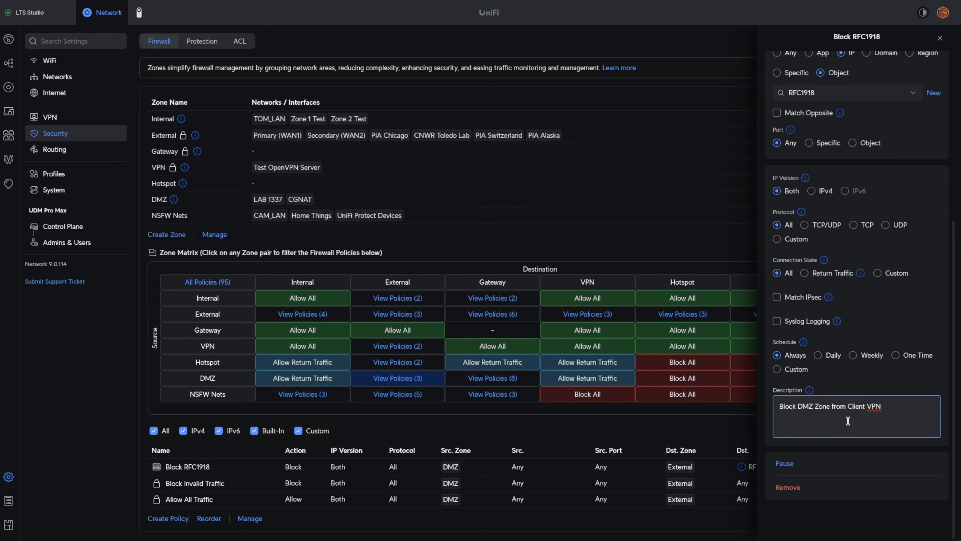
scroll(848, 421, up, 10)
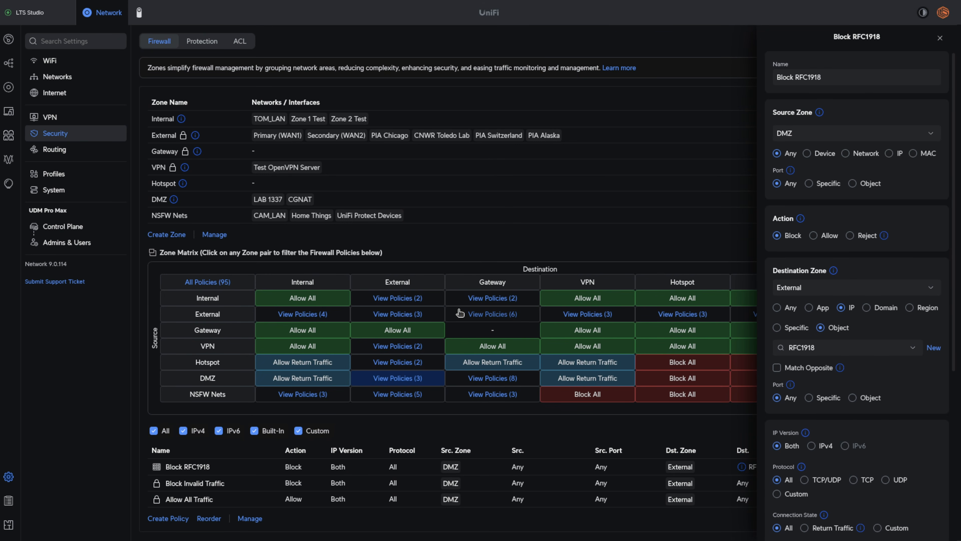
click(941, 37)
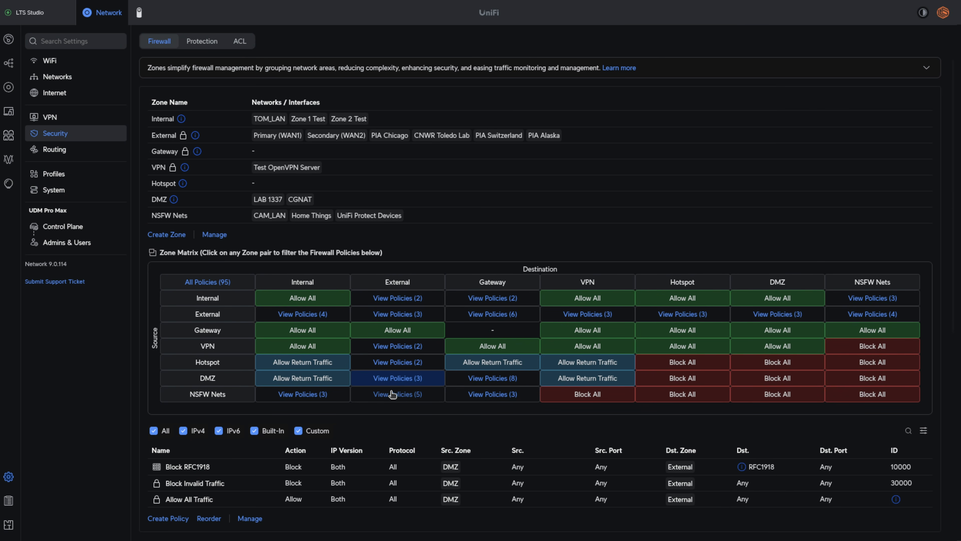
- Review the NSFW Nets to External policies and the list of all firewall policies
click(397, 396)
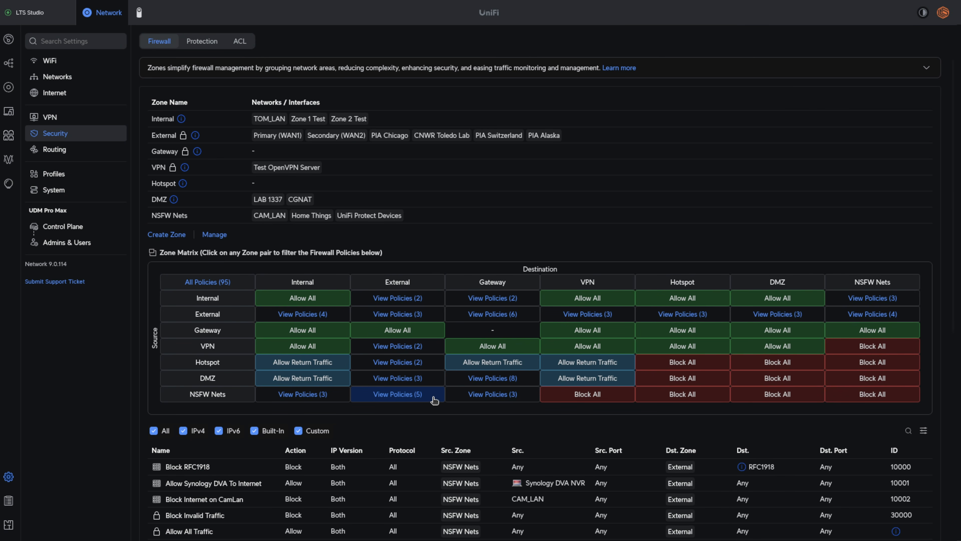
scroll(433, 397, down, 3)
click(230, 346)
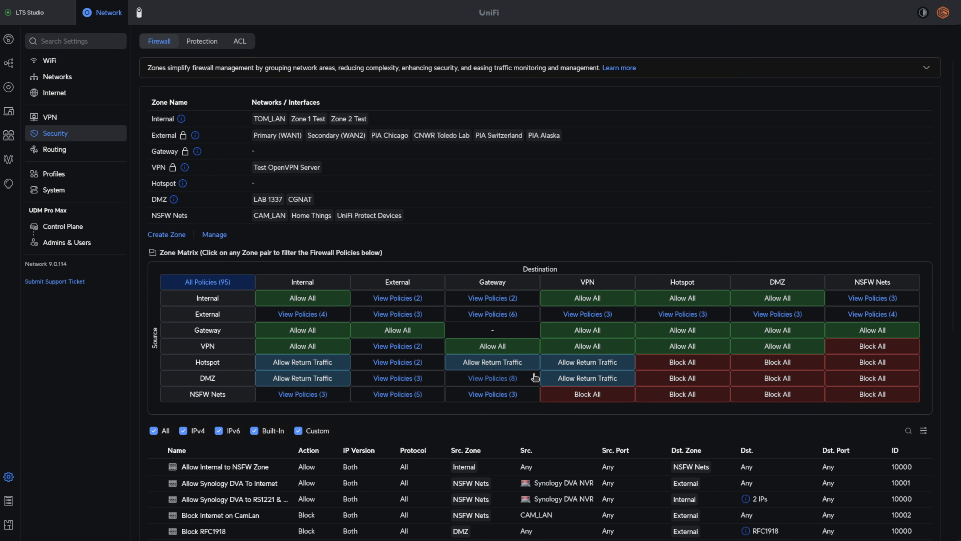
- Review the DMZ to Gateway policies, including the allowed protocols and destination ports
click(523, 381)
scroll(490, 448, down, 5)
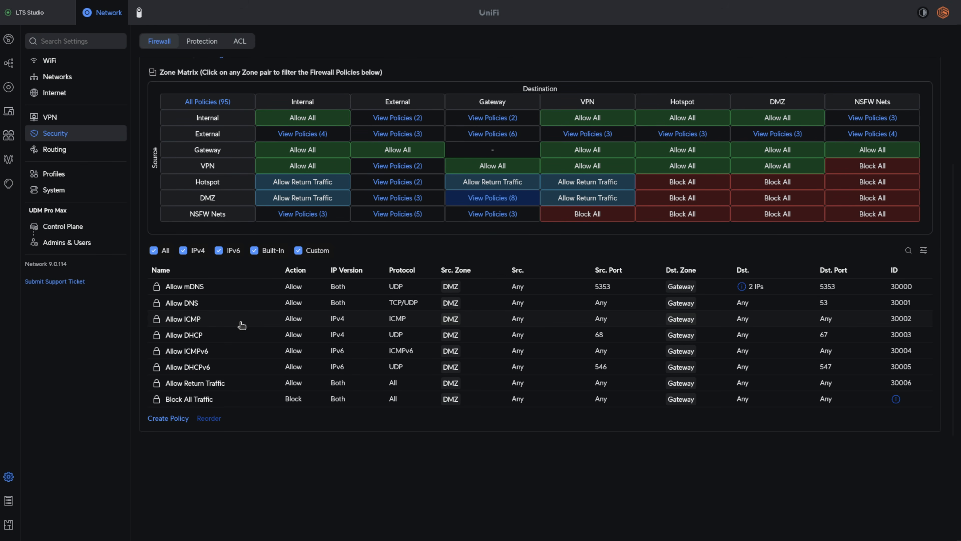
scroll(266, 350, up, 2)
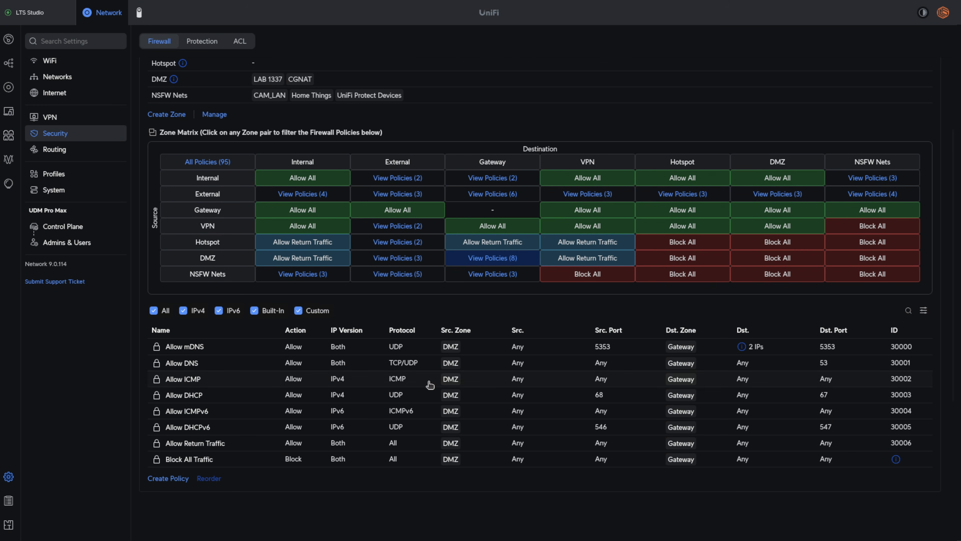
scroll(431, 384, up, 2)
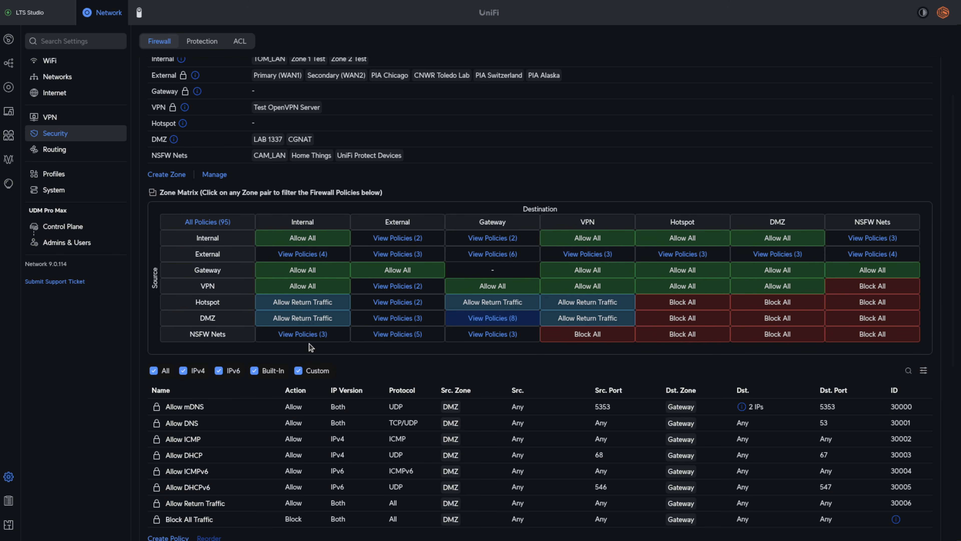
- Examine the NSFW Nets to Gateway Block UniFi Management policy, including its destination port object, and close it
click(528, 335)
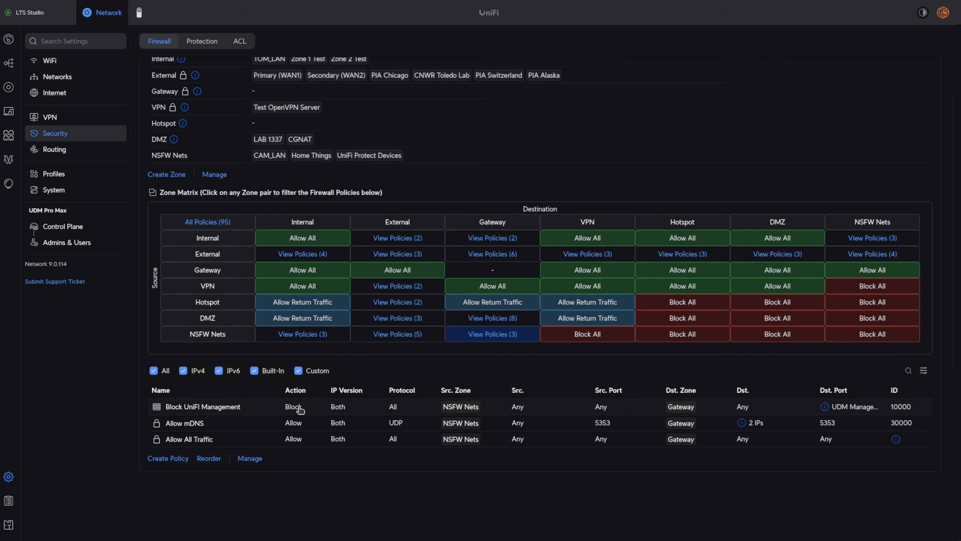
click(183, 409)
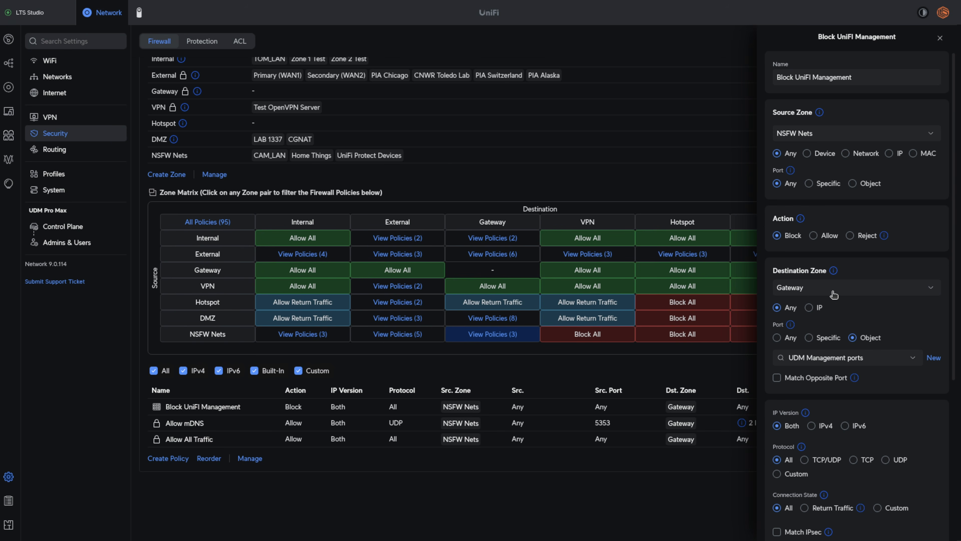
scroll(835, 288, down, 2)
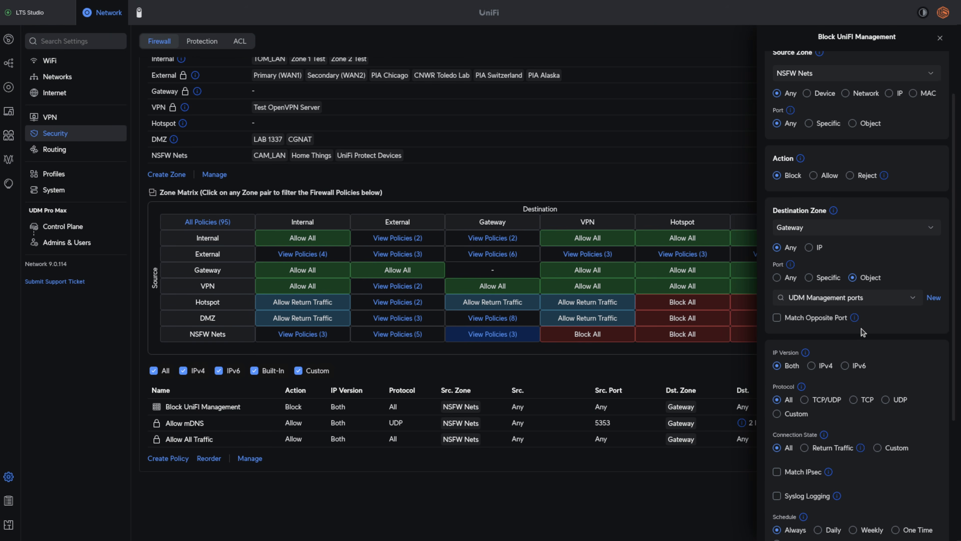
scroll(862, 332, down, 5)
scroll(861, 328, up, 6)
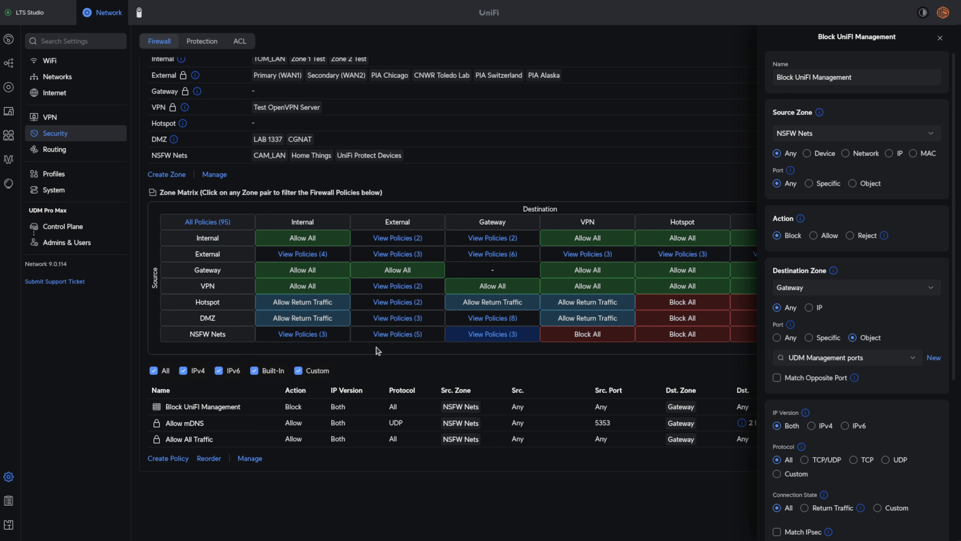
click(618, 185)
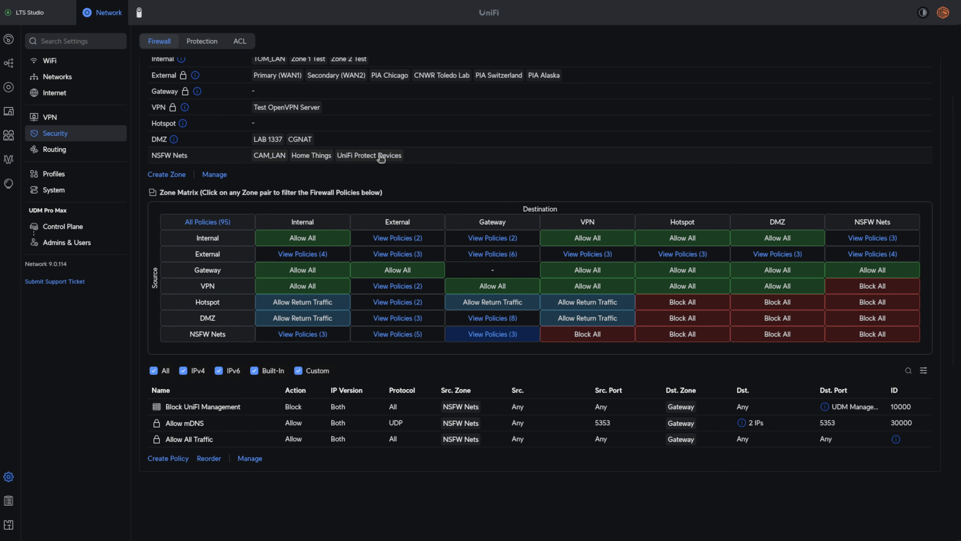
- Review the networks assigned to each zone, the Internal zone's information and the zone matrix
scroll(397, 146, up, 2)
mouse_move(184, 118)
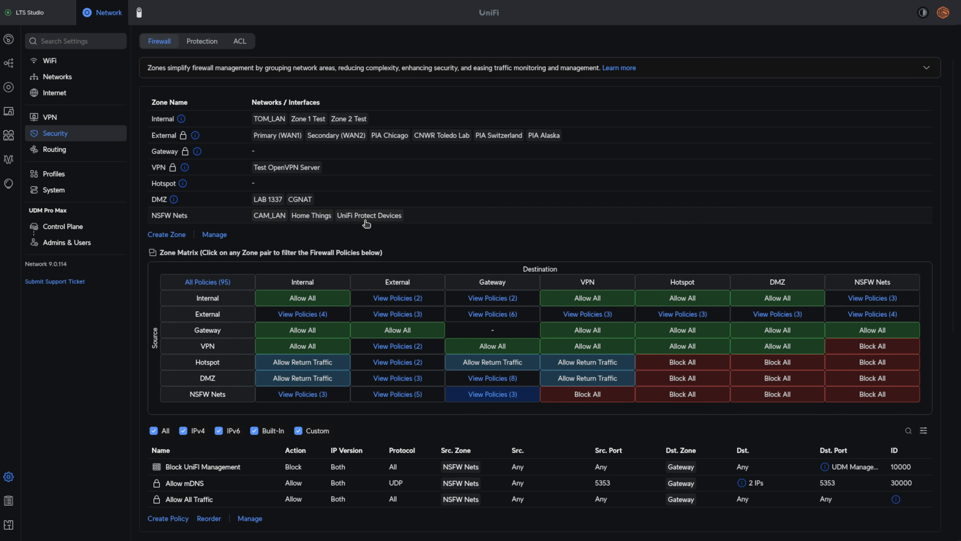
scroll(365, 223, down, 2)
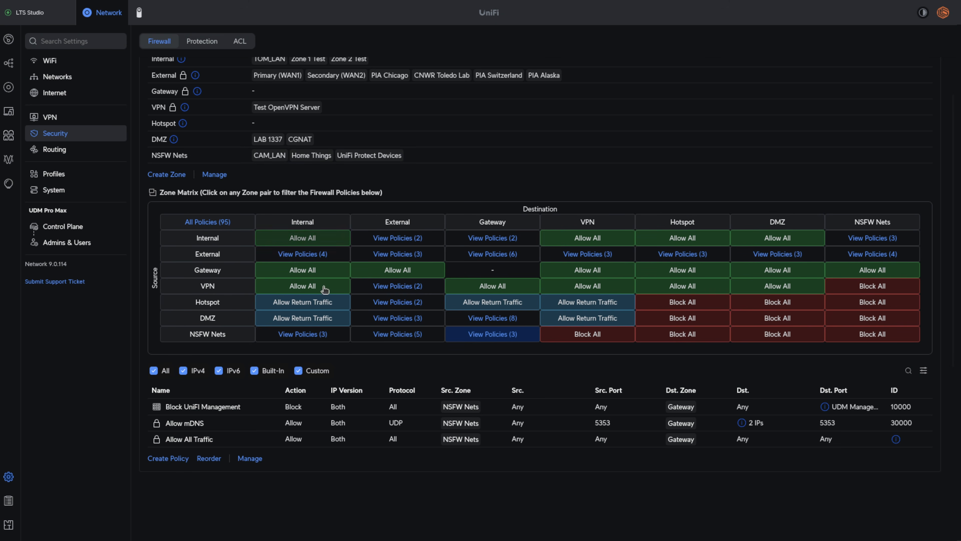
- Review the NSFW Nets to External policies and the Allow Synology DVA To Internet policy, including its selectable source devices, and close it
click(413, 335)
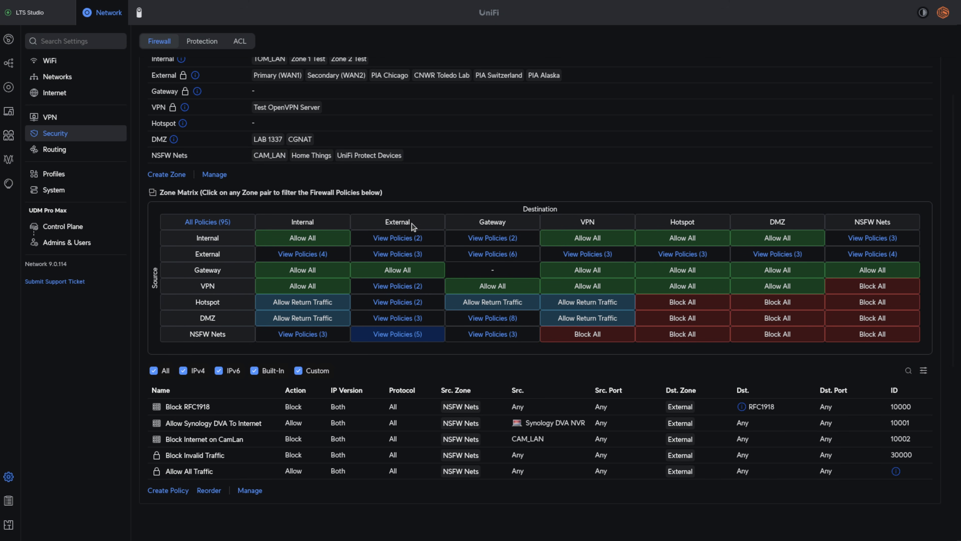
scroll(288, 348, down, 2)
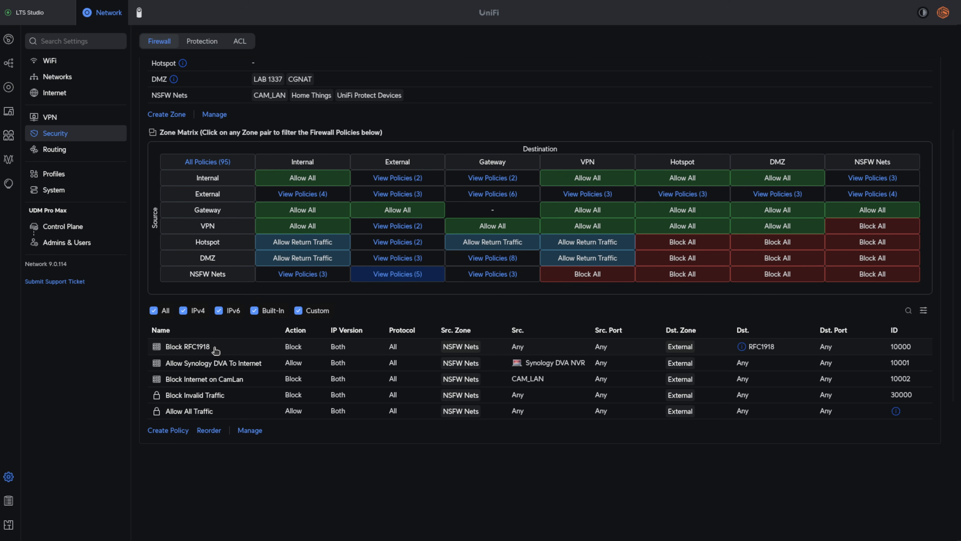
click(248, 369)
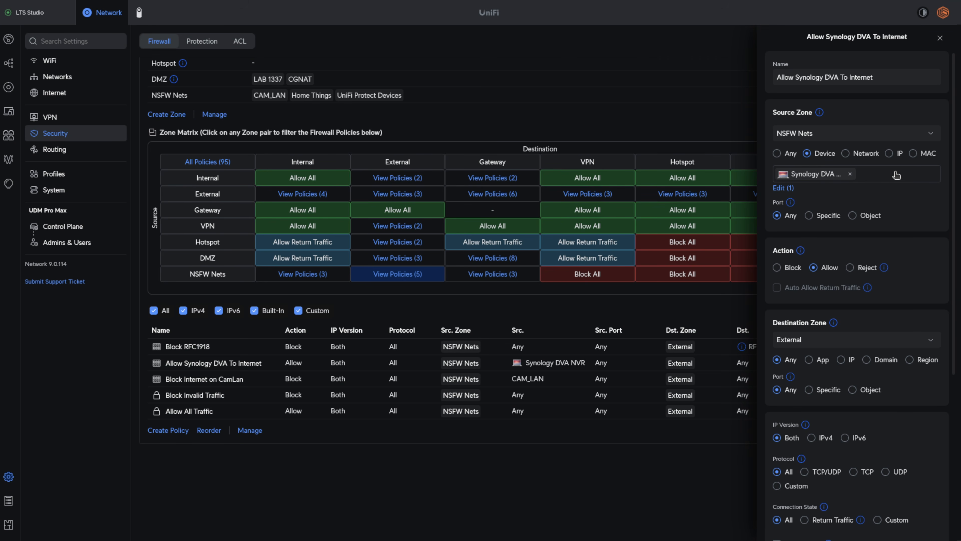
click(783, 187)
scroll(824, 246, down, 3)
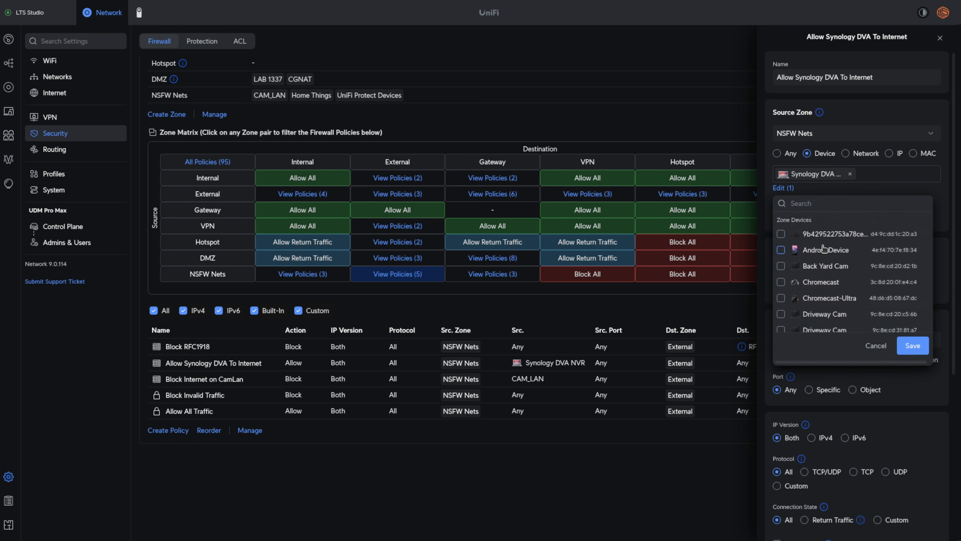
scroll(824, 246, up, 3)
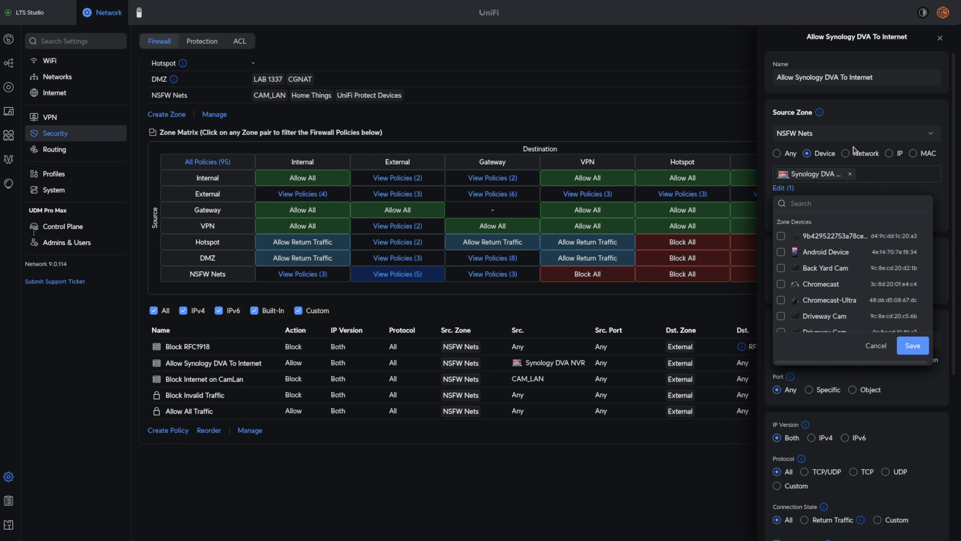
click(870, 346)
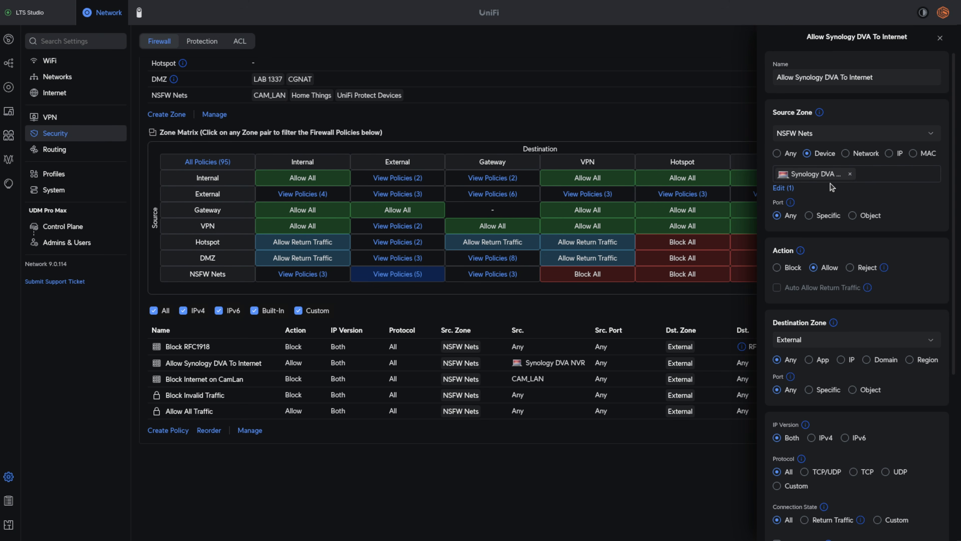
click(939, 38)
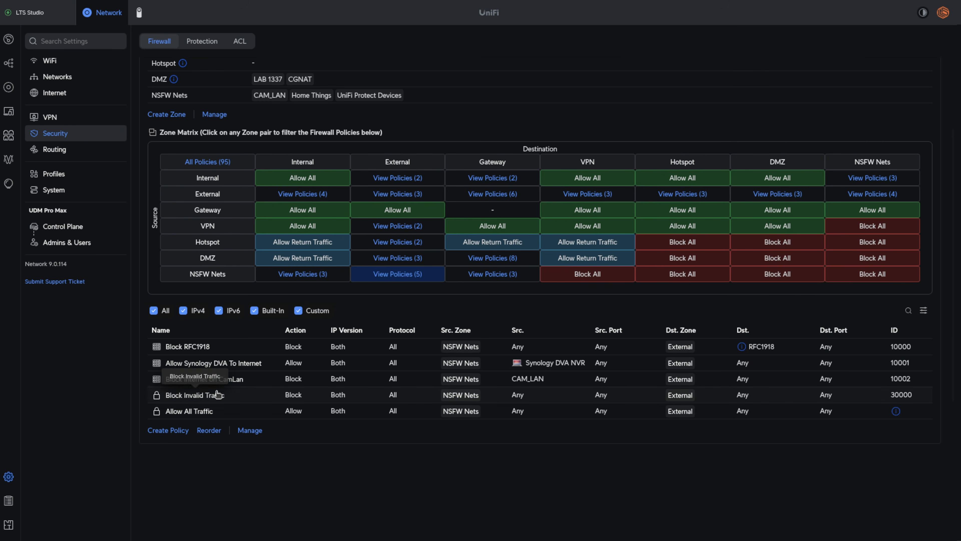
- Examine the Block Internet on CamLan policy, including its selectable source networks, and close it without changes
click(185, 378)
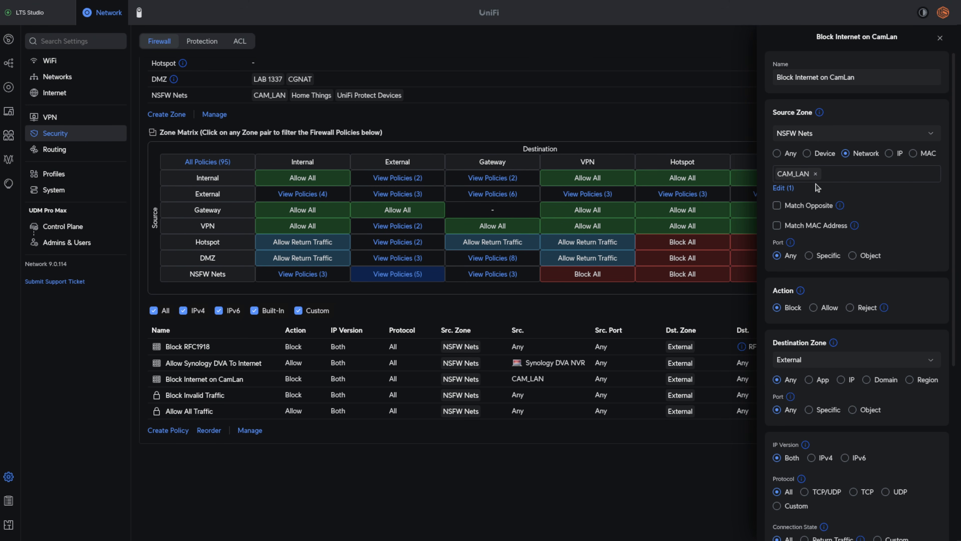
click(860, 176)
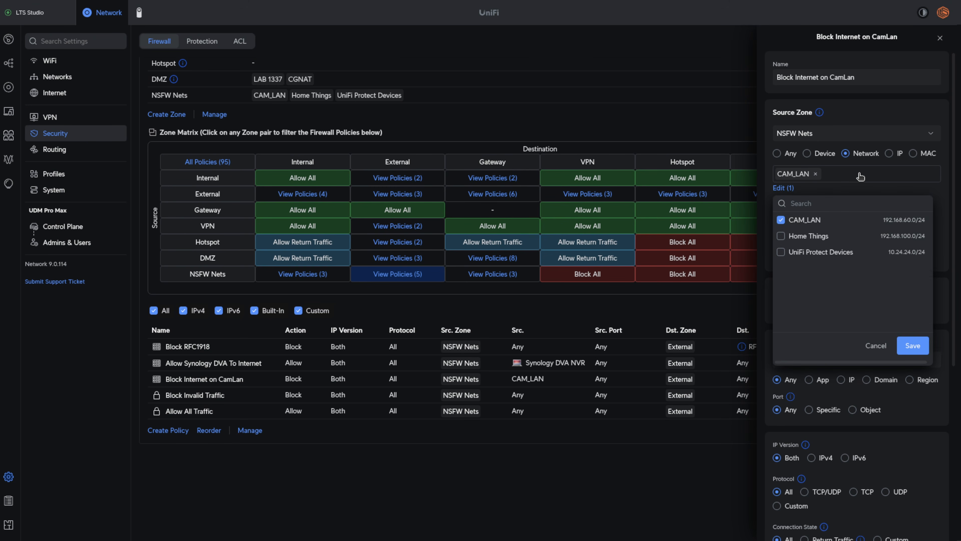
click(875, 347)
scroll(799, 248, down, 1)
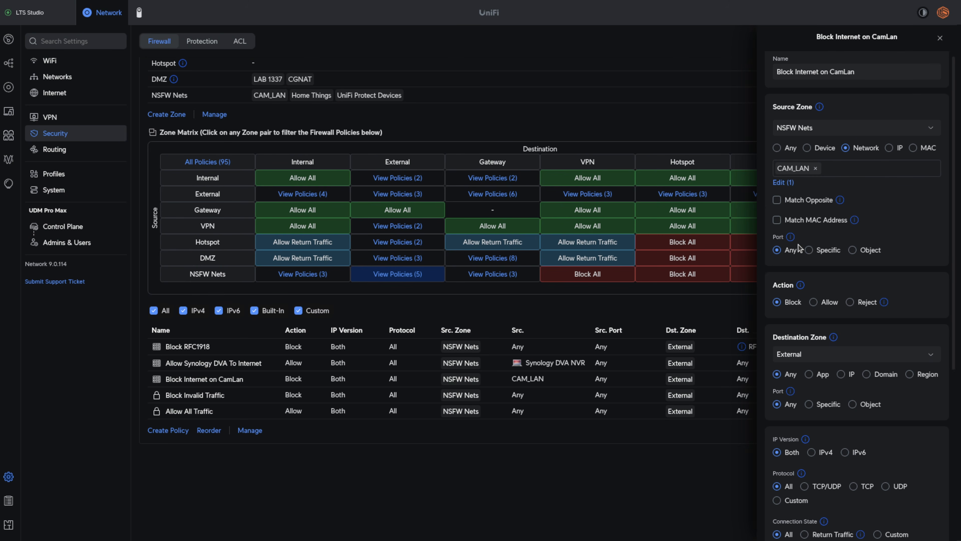
scroll(799, 247, down, 5)
scroll(800, 248, up, 5)
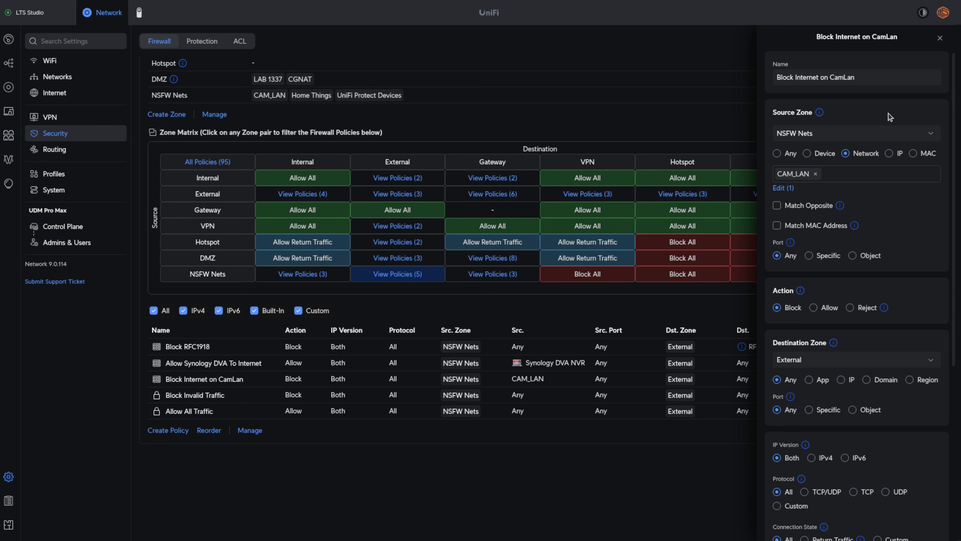
click(940, 38)
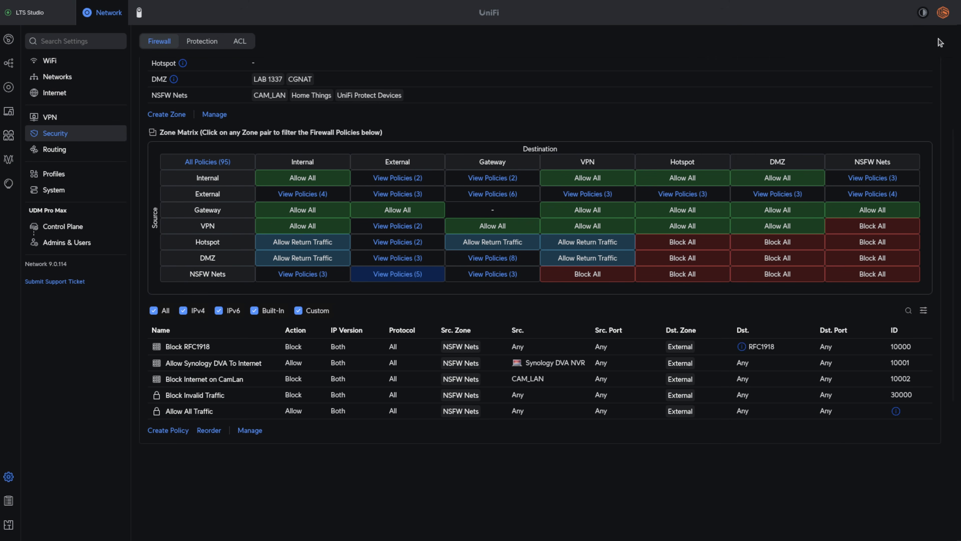
- Review the NSFW Nets to Internal policies and the source, action and destination of the Allow Synology DVA to RS1221 & HA policy
click(297, 273)
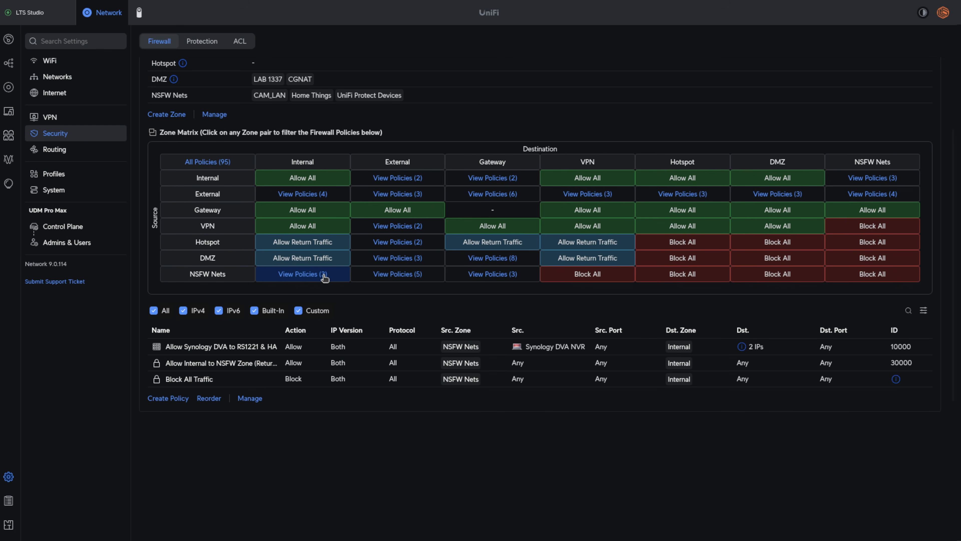
click(179, 351)
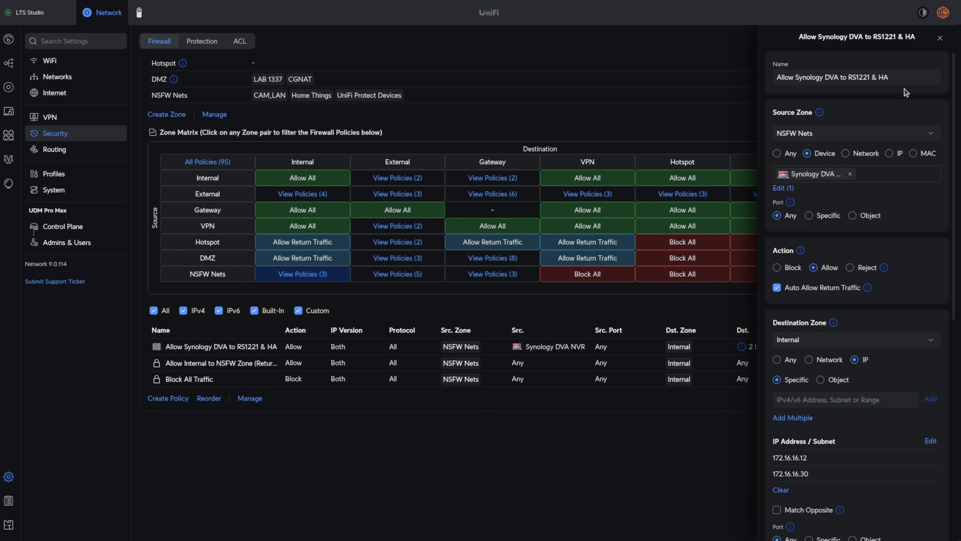
click(852, 76)
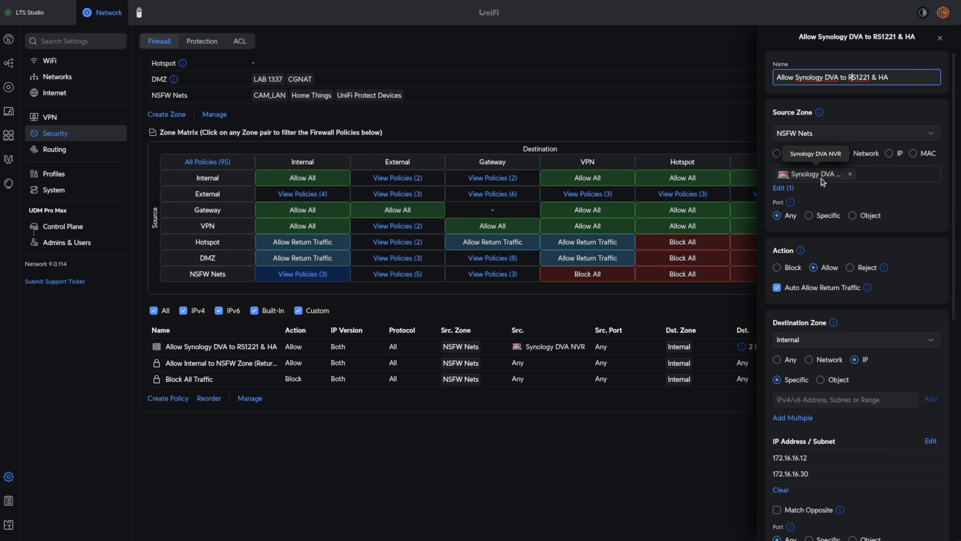
scroll(823, 186, down, 2)
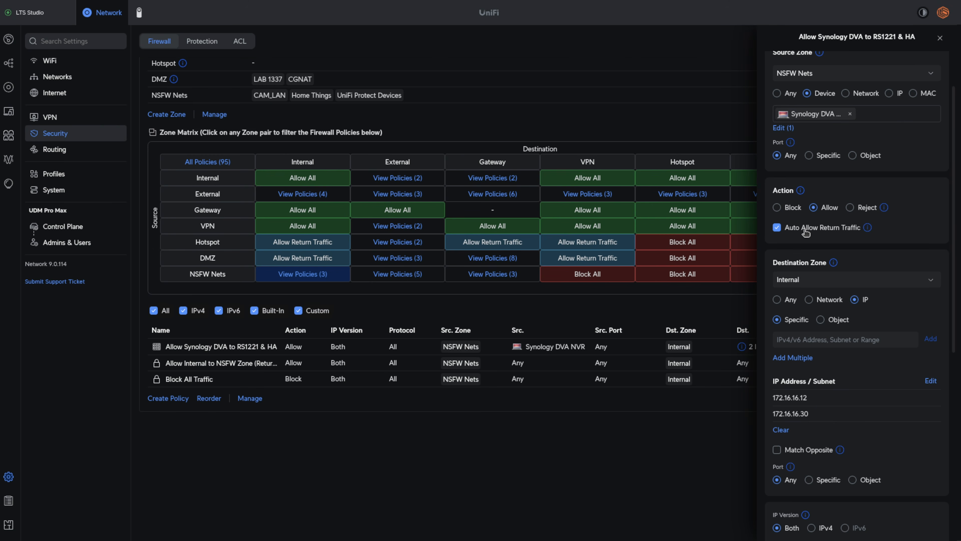
scroll(806, 232, down, 2)
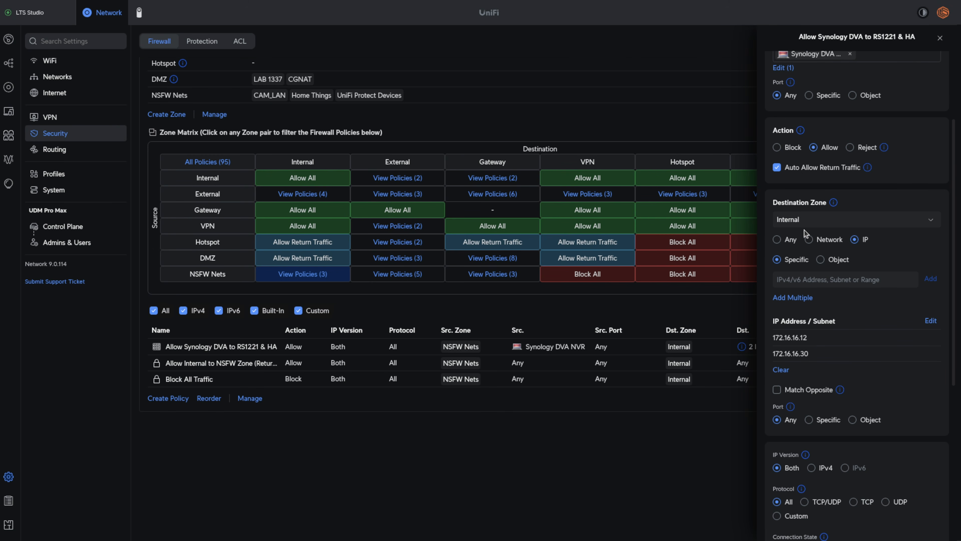
scroll(833, 310, down, 2)
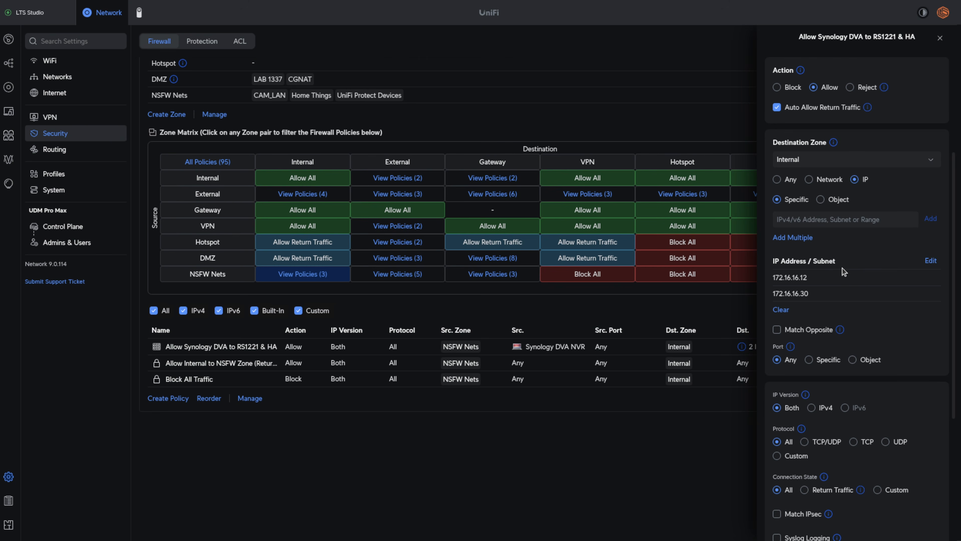
- Examine the Synology policy's destination IPs, protocol, connection state, logging and schedule options, and return to the zone overview
mouse_move(827, 277)
scroll(824, 279, down, 3)
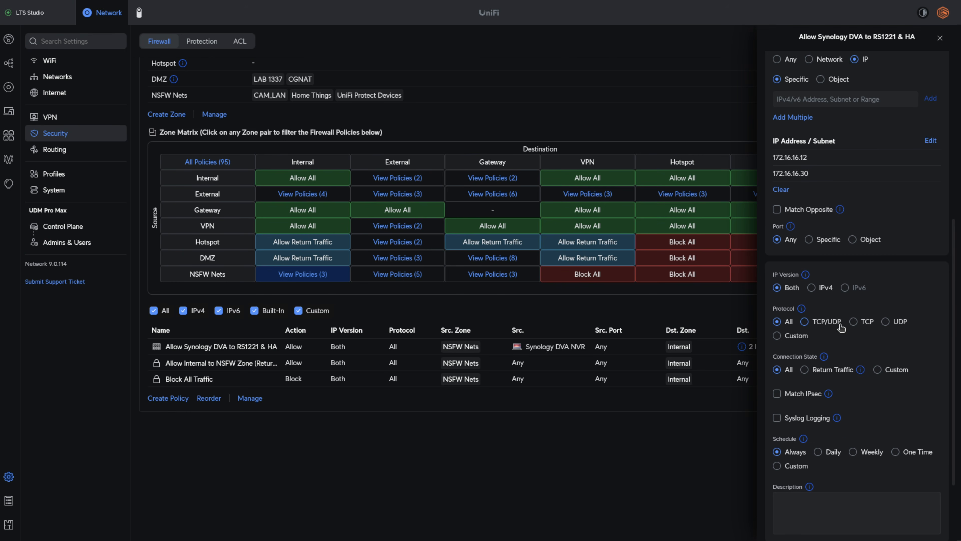
scroll(837, 324, down, 3)
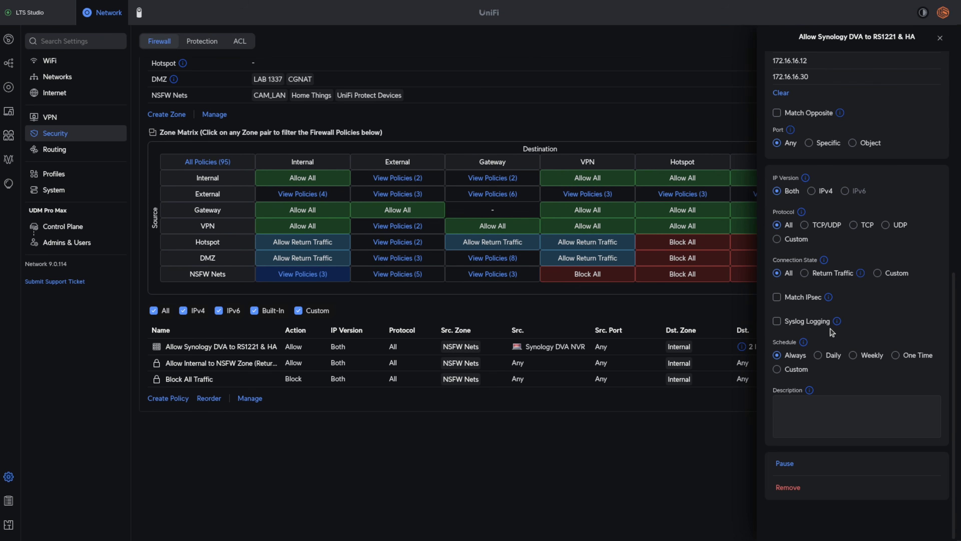
scroll(833, 334, up, 6)
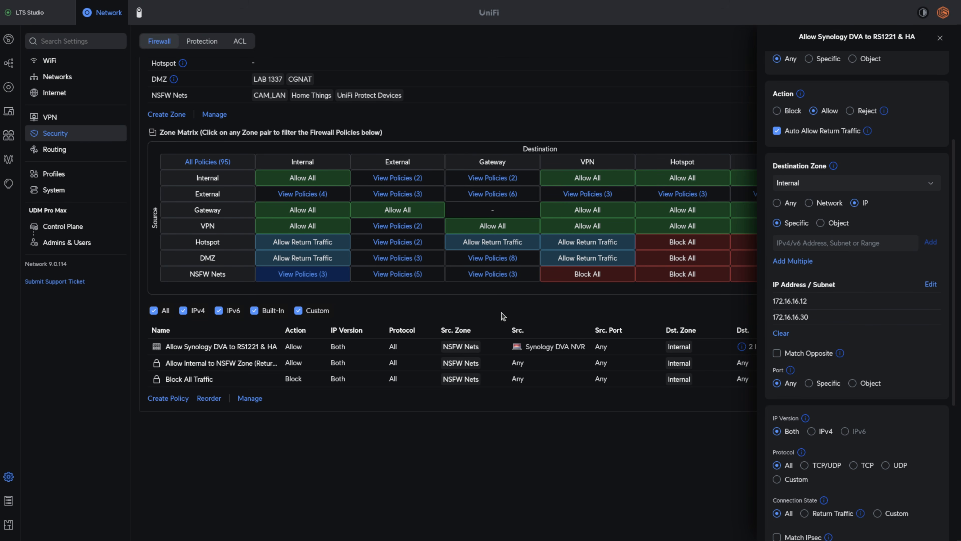
scroll(503, 316, down, 5)
scroll(863, 366, up, 2)
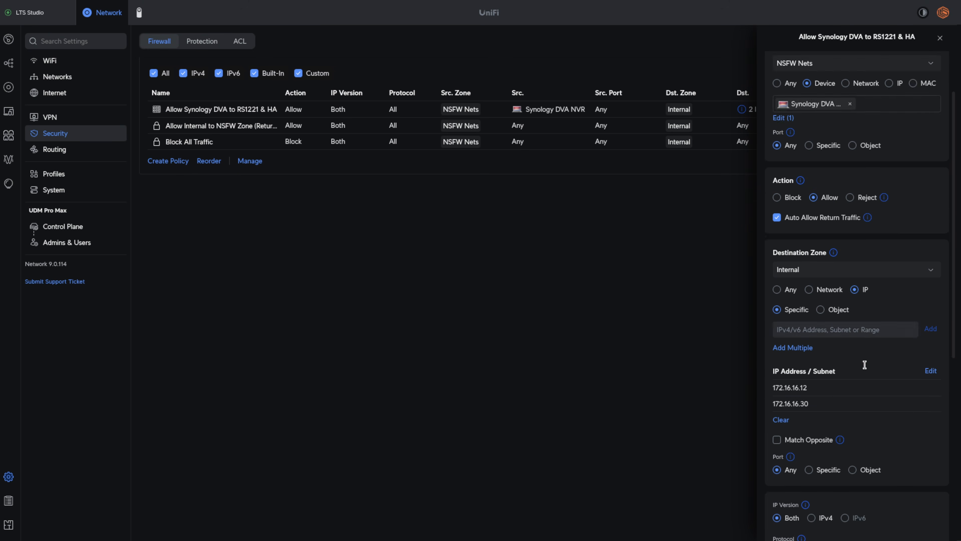
scroll(867, 367, down, 7)
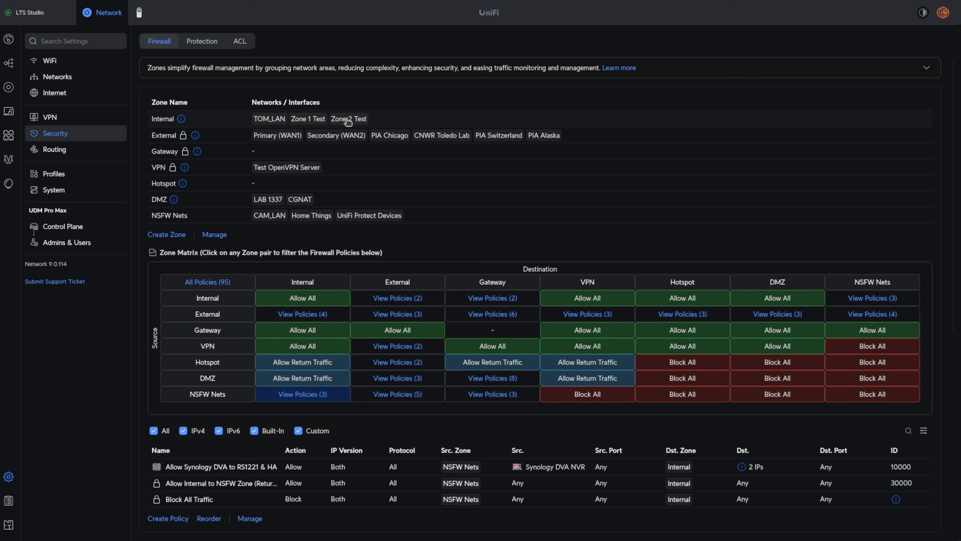
- Switch to the terminal over the firewall page and ping zone2 from the zone1 host
drag(959, 114, 527, 63)
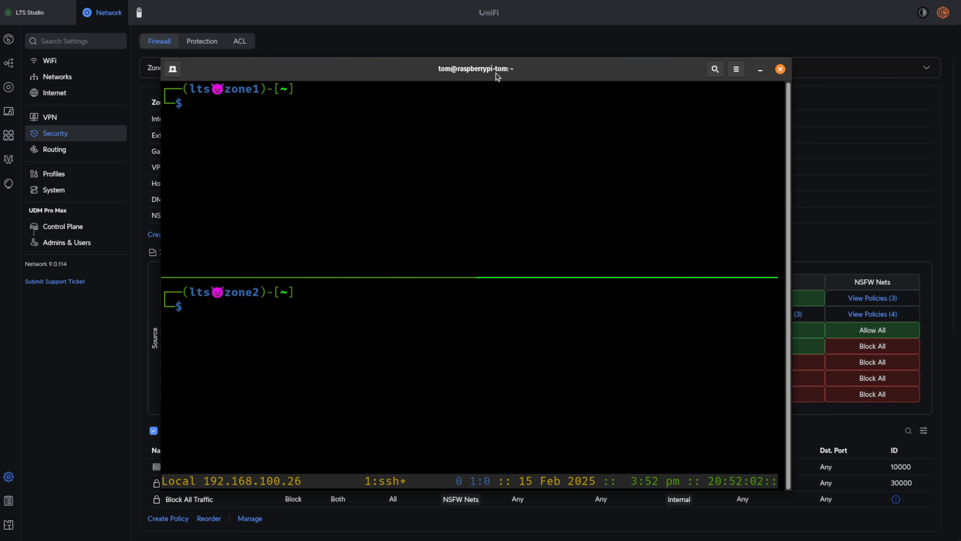
mouse_move(476, 73)
mouse_down()
mouse_move(694, 73)
mouse_move(564, 171)
mouse_move(539, 154)
mouse_move(495, 75)
mouse_move(474, 76)
mouse_up()
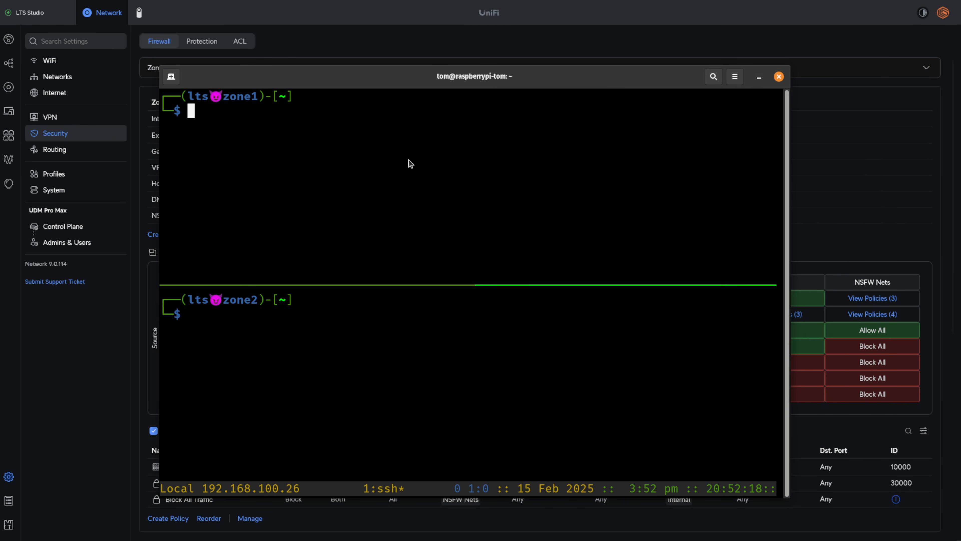
text(p)
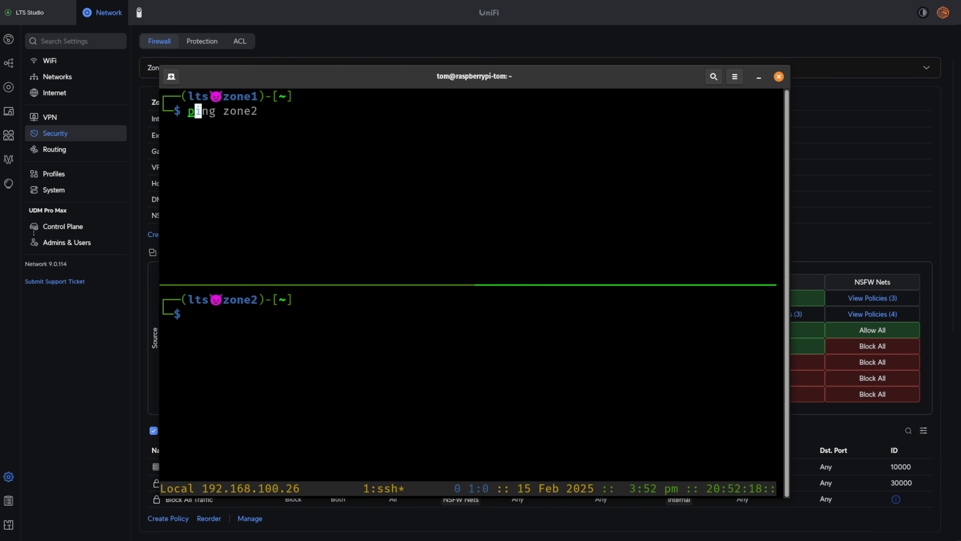
key(Right)
key(Return)
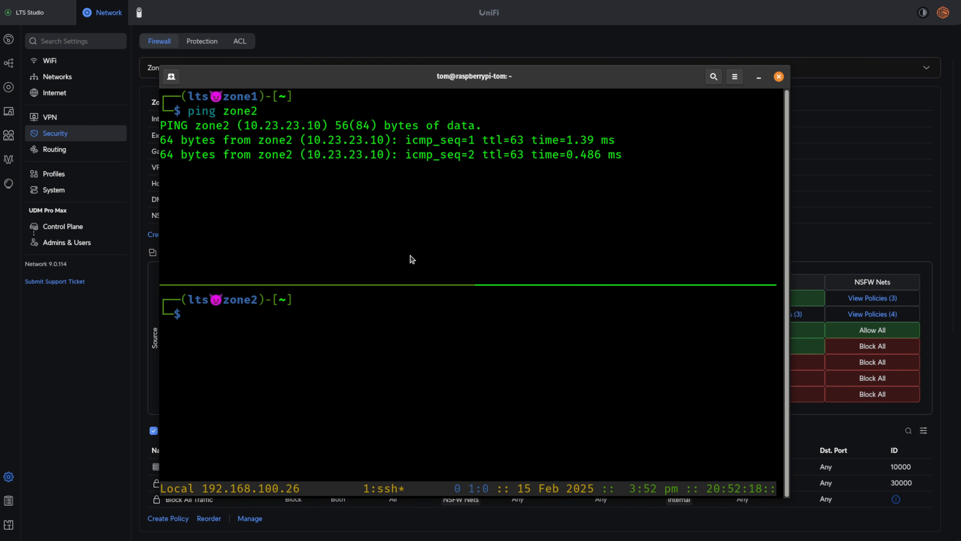
- Ping zone1 from the zone2 host
click(381, 385)
text(ing z)
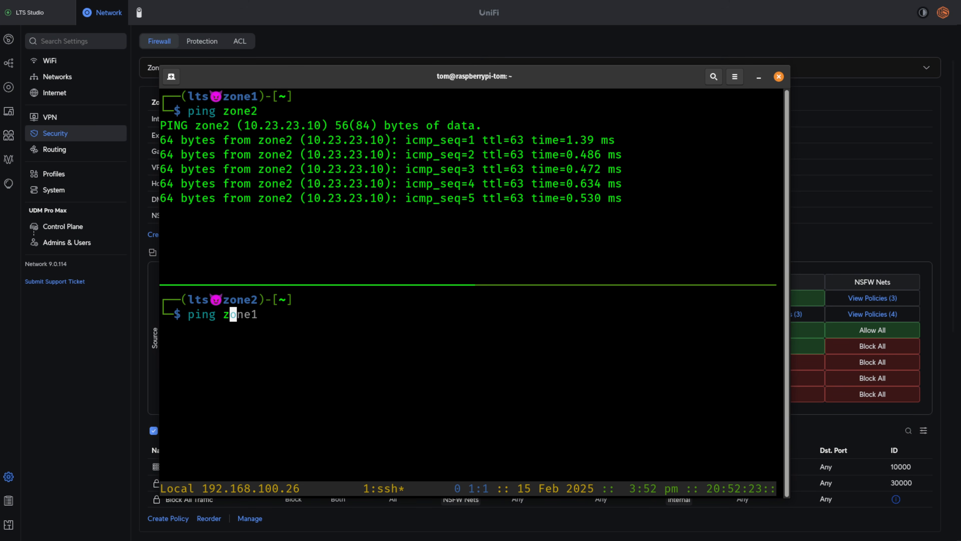
key(Right)
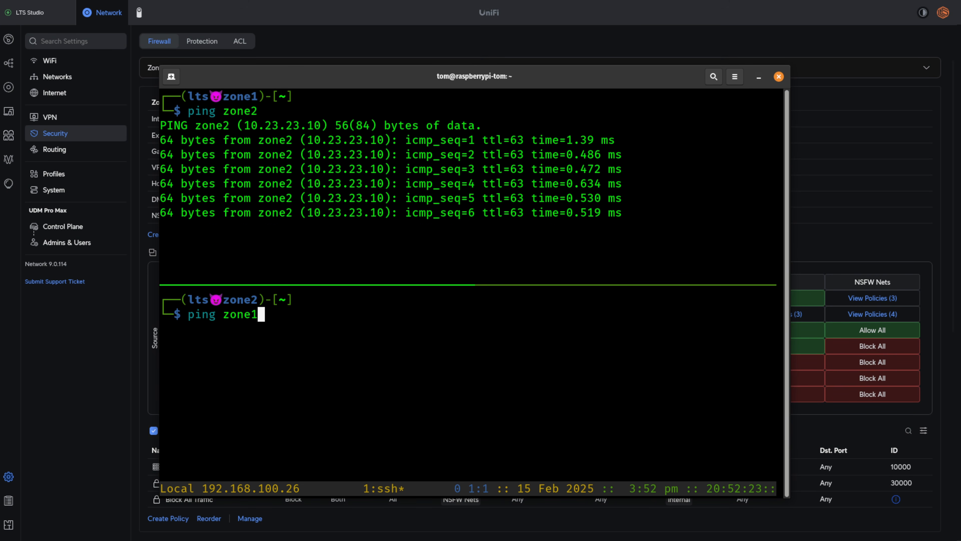
key(Return)
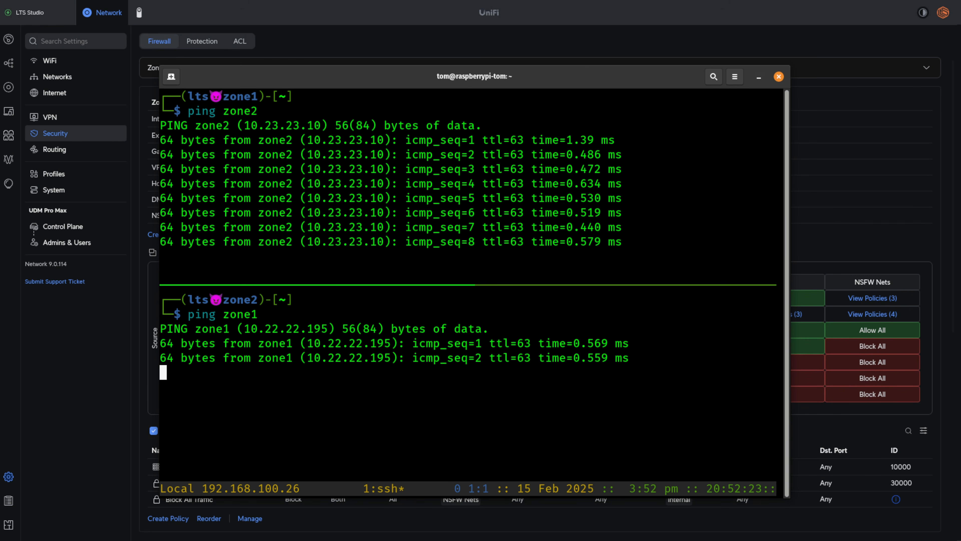
- Stop the running pings on the zone1 and zone2 hosts and clear both terminal panes
key(ctrl+c)
click(342, 249)
key(ctrl+c)
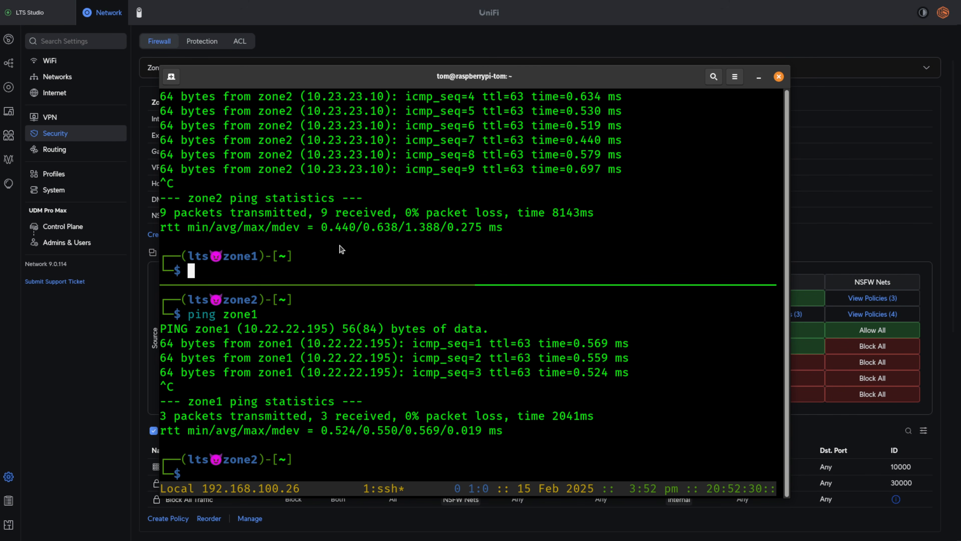
key(ctrl+l)
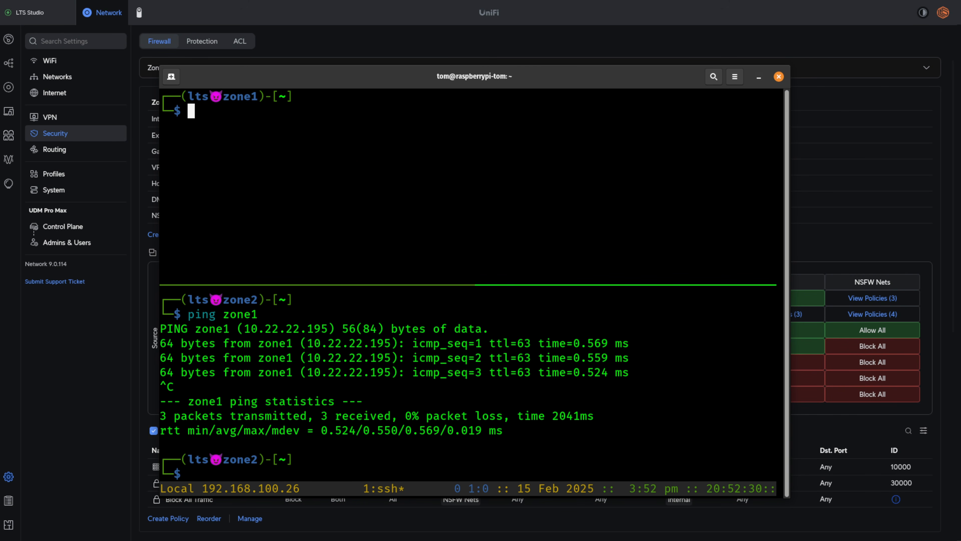
click(429, 429)
key(ctrl+l)
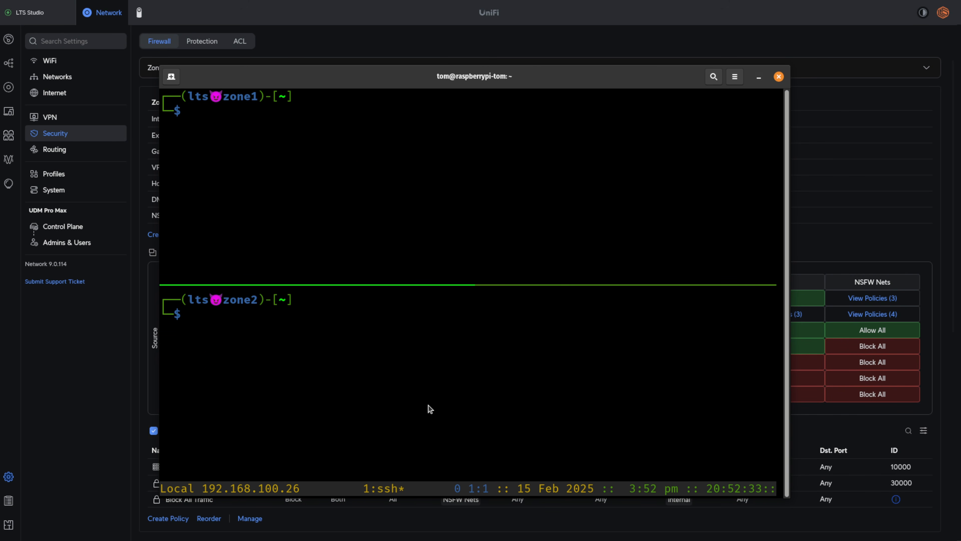
- Check ports 22, 80 and 443 on 10.22.22.1 from the zone1 host with nc -vz, and switch to the zone2 session
click(339, 142)
text(nc -vz 10.22.22.1 22 80 443)
key(Return)
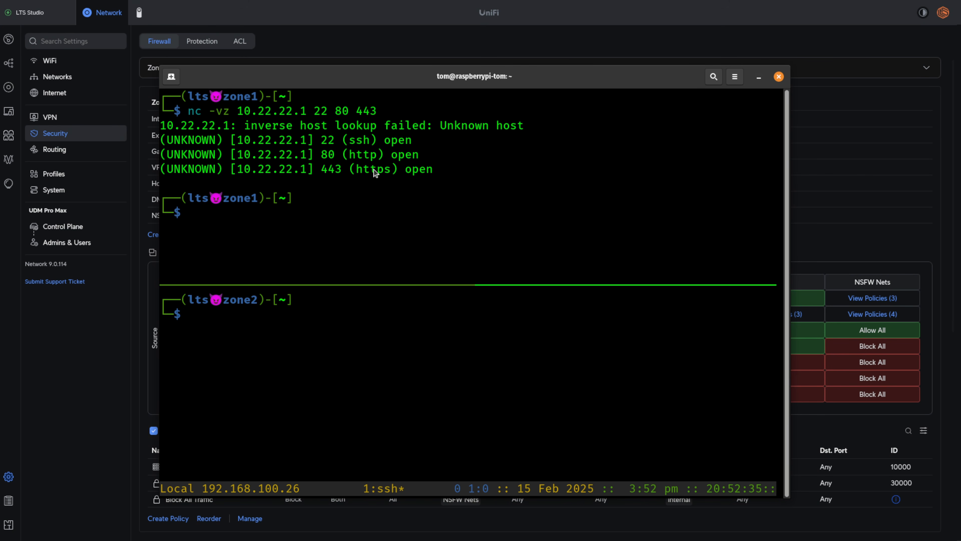
drag(417, 79, 462, 87)
click(395, 400)
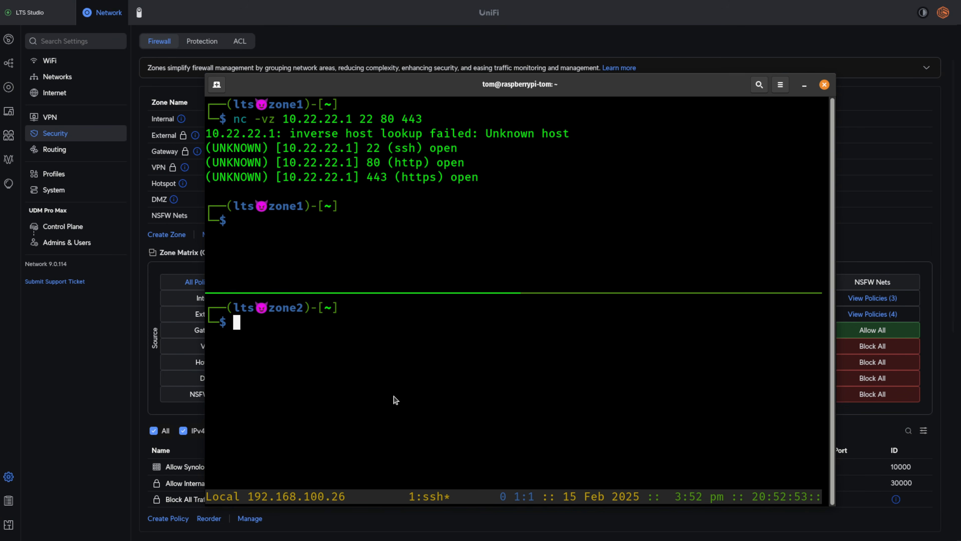
- Check ports 22, 80 and 443 on 10.23.23.1 from the zone2 host with nc -vz
text(nc)
key(Right)
key(Return)
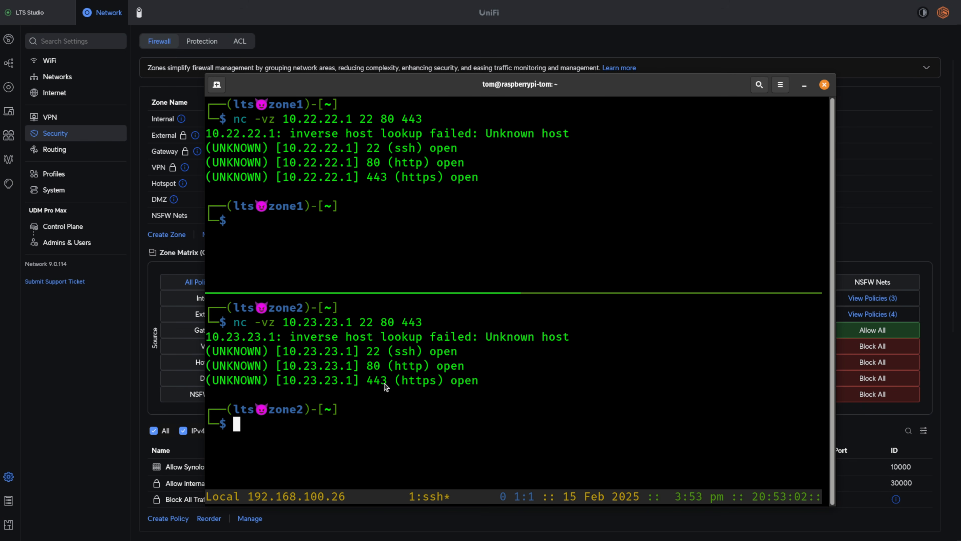
- Switch to the UniFi firewall page, add the Zone 2 Test network to the NSFW Nets zone, and apply the change
drag(426, 80, 960, 136)
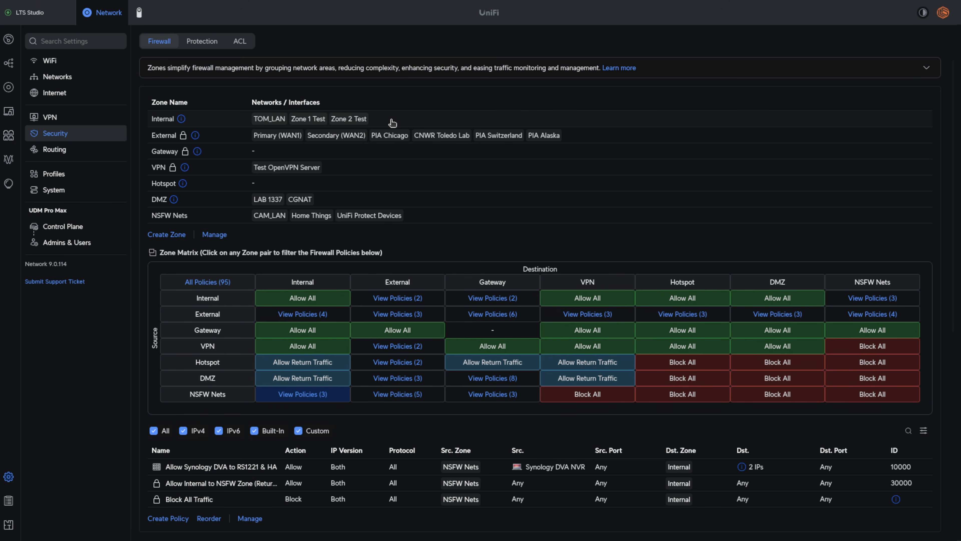
click(427, 215)
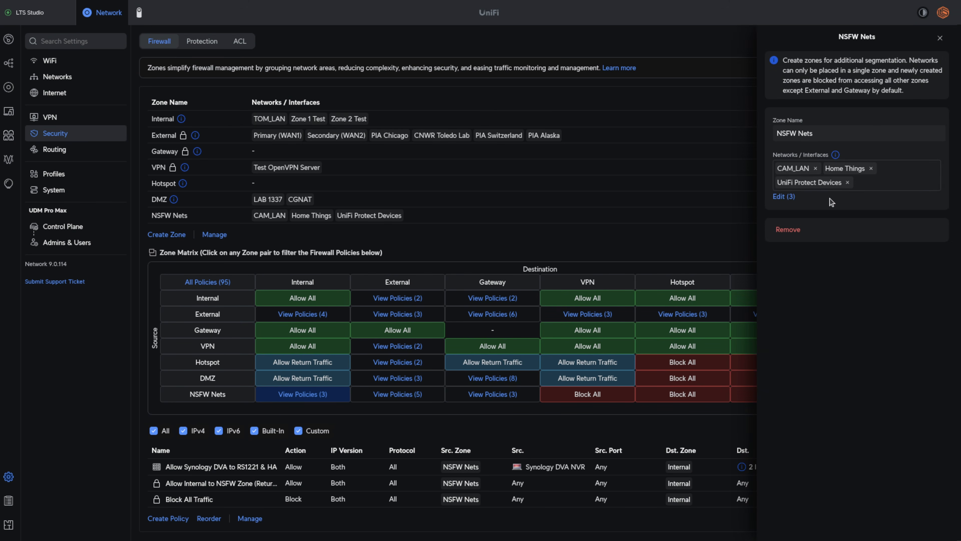
click(783, 196)
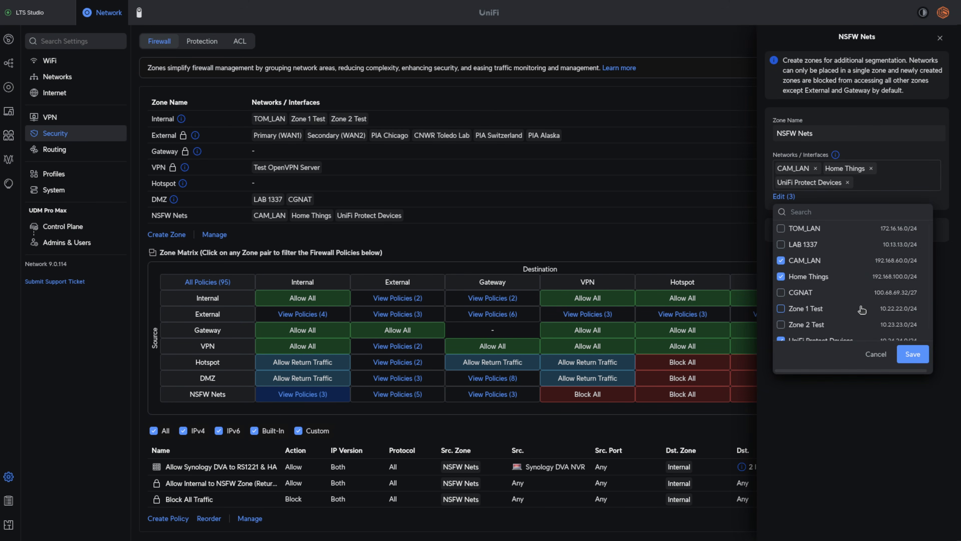
click(817, 325)
click(913, 354)
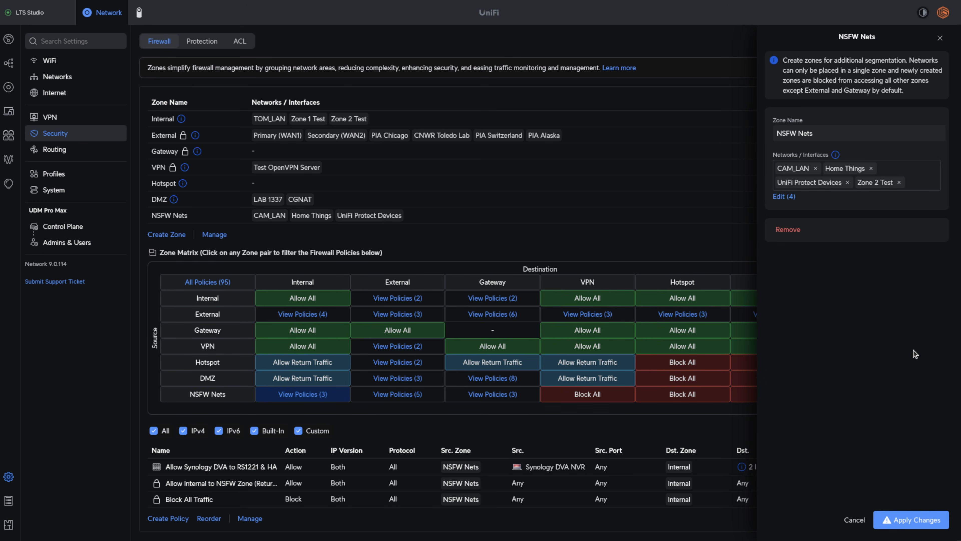
click(904, 518)
click(912, 488)
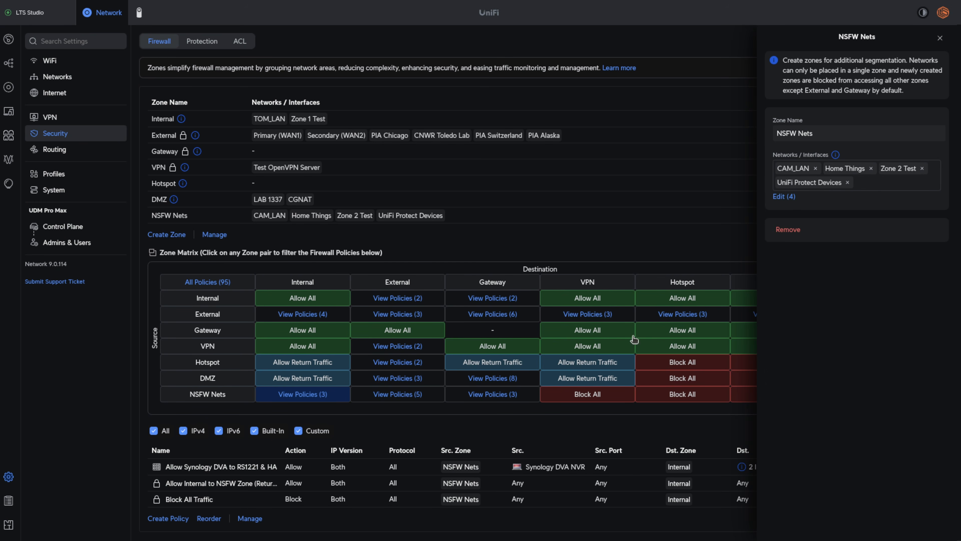
click(940, 38)
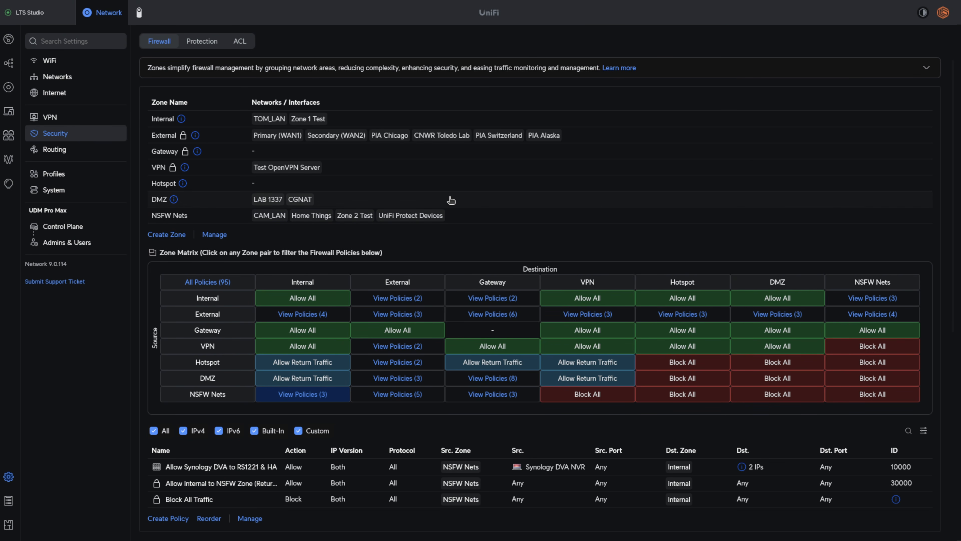
- Switch back to the terminal, rerun the port check on 10.23.23.1 from the zone2 host, and stop it
key(alt+Tab)
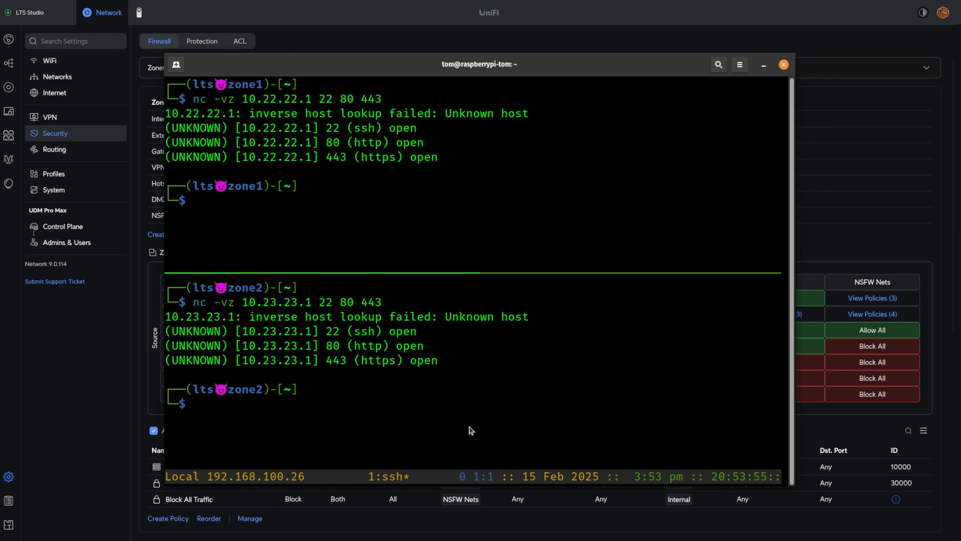
key(Up)
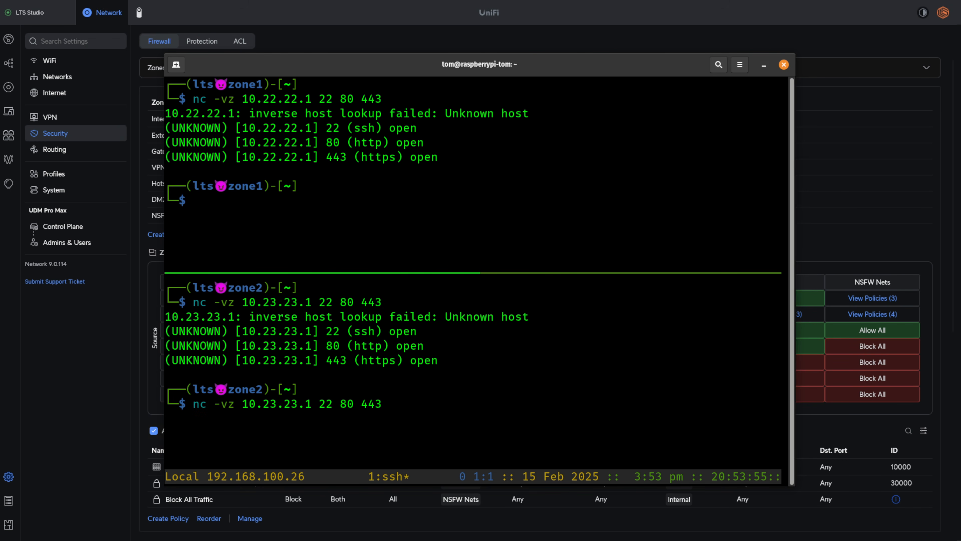
key(Return)
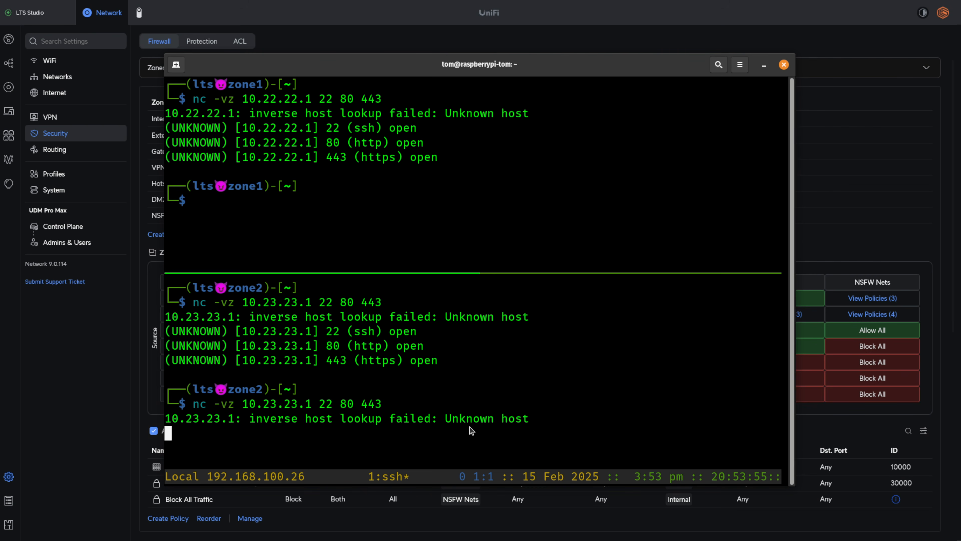
key(ctrl+c)
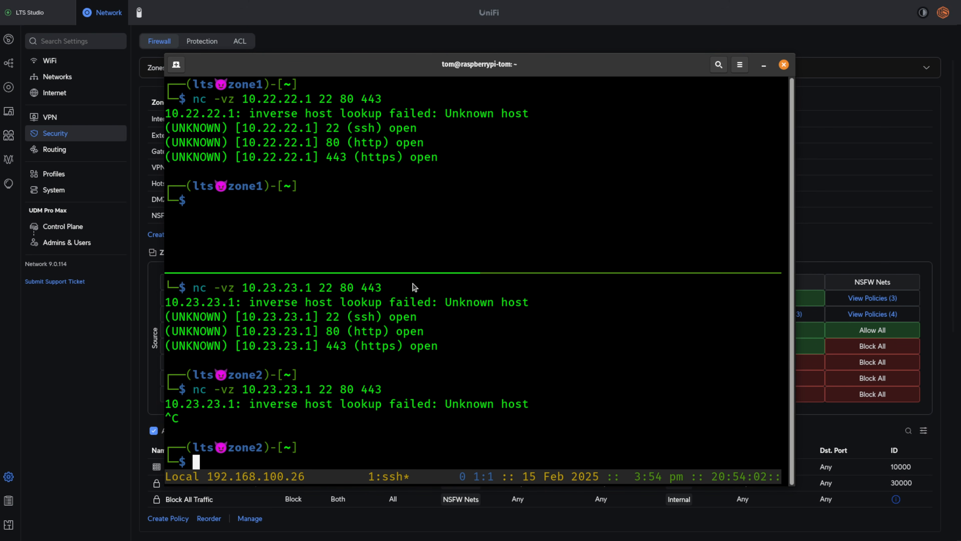
- Rerun the nc -vz check of ports 22, 80 and 443 on 10.22.22.1 from the zone1 host
click(452, 201)
key(Up)
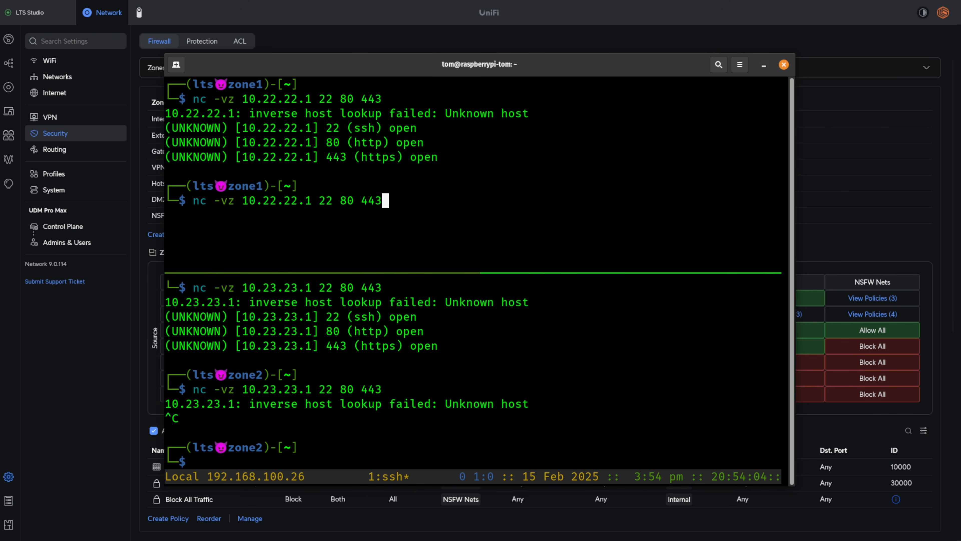
key(Return)
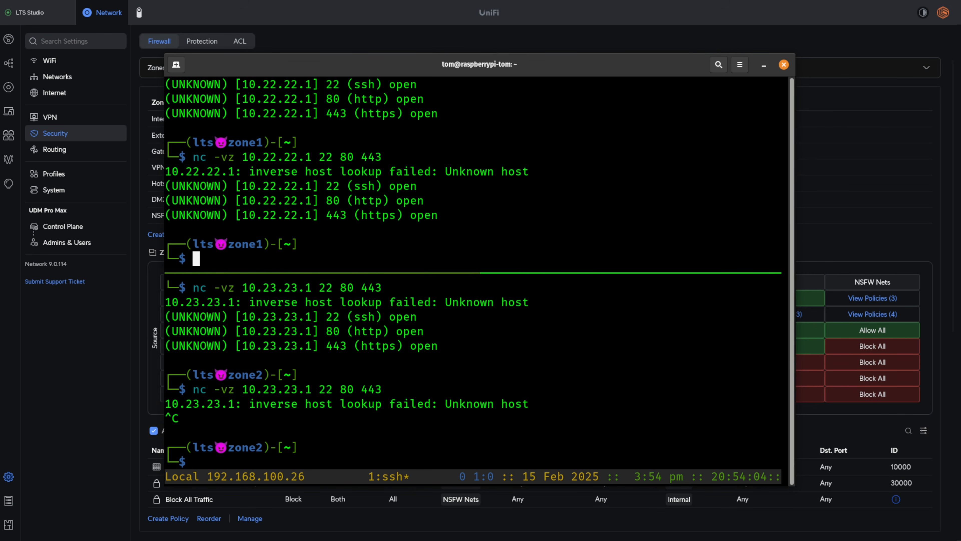
- Ping zone2 from the zone1 host and stop the ping after a few replies
text(ping zone2)
key(Return)
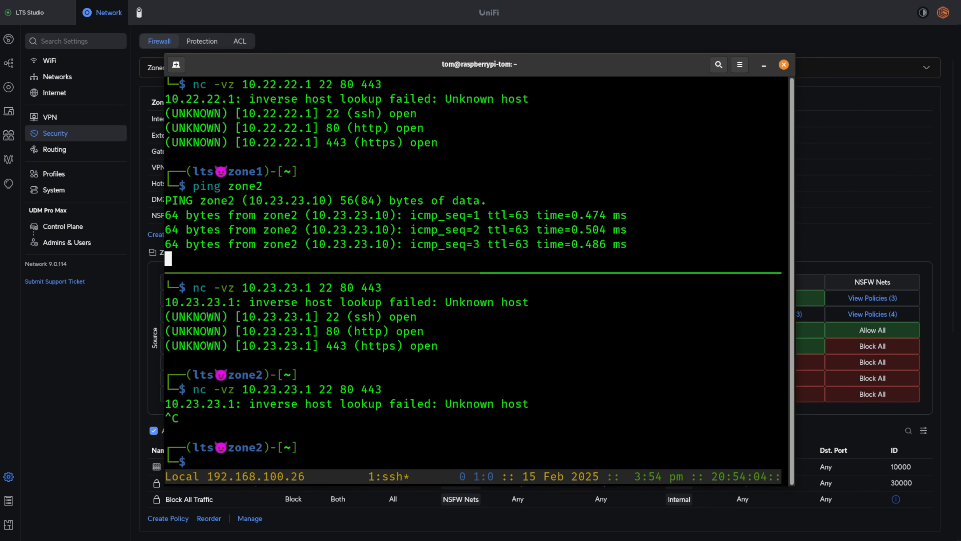
key(ctrl+c)
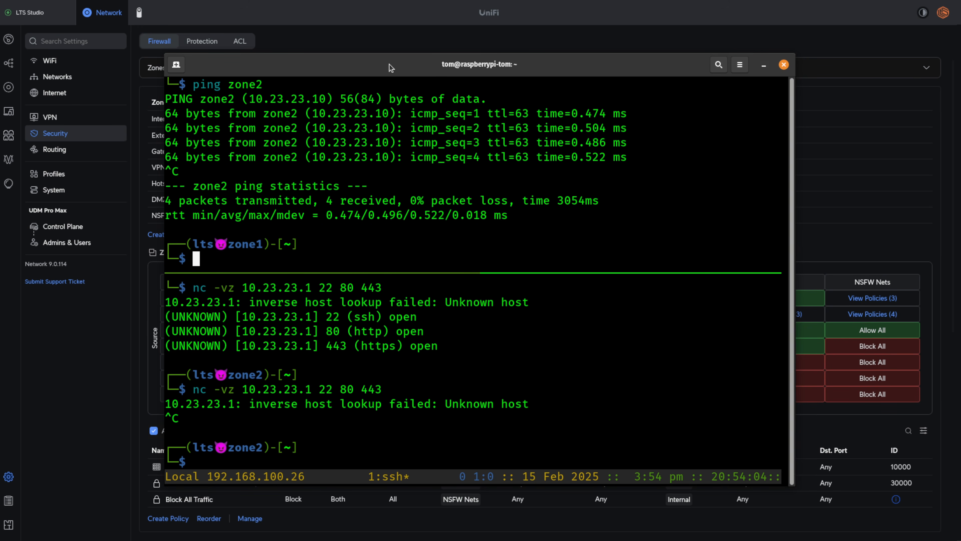
- Shift the terminal window aside and start pinging zone1 from the zone2 host
drag(370, 79, 461, 68)
click(473, 418)
text(ping zone1)
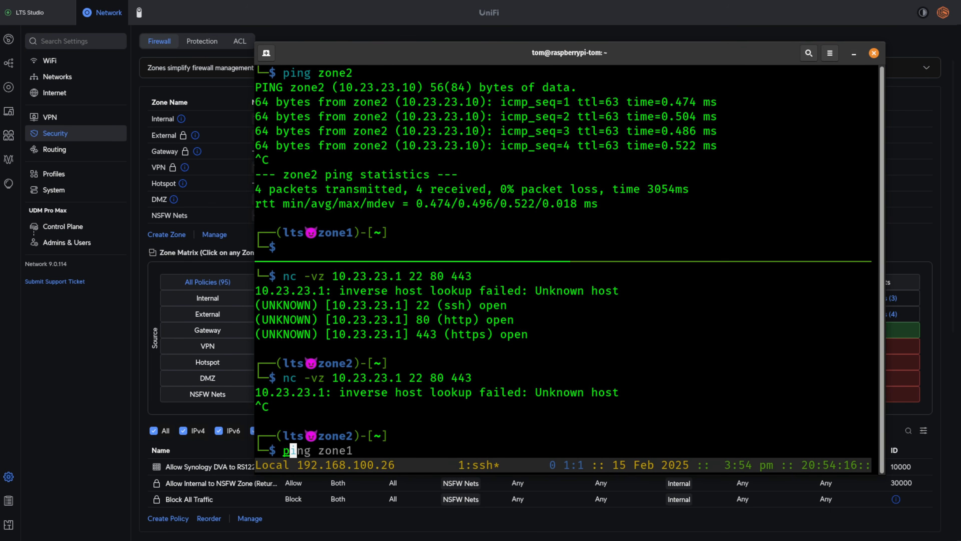
key(Return)
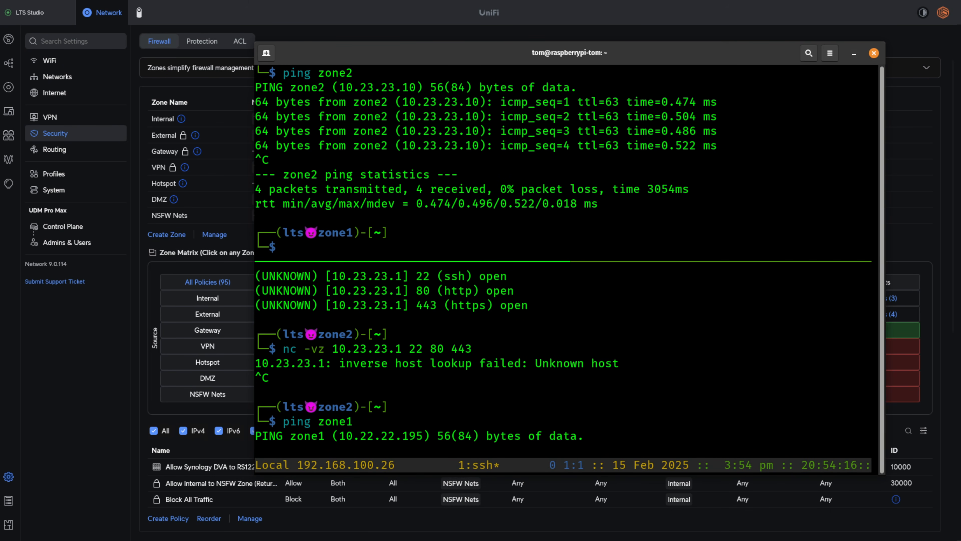
- Return to the zone1 session and ping zone2 again while the zone2 host's ping keeps running
key(ctrl+b)
key(Up)
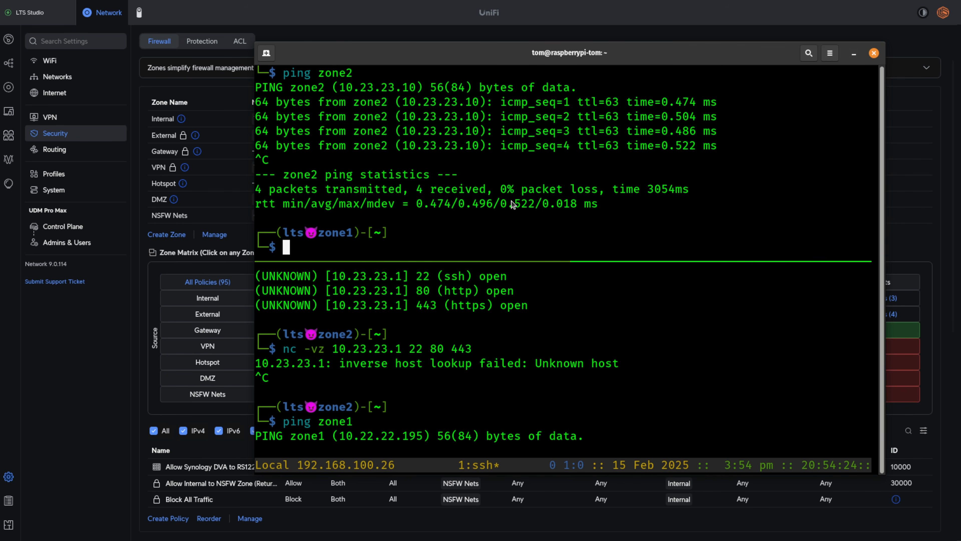
text(ping zone2)
key(Return)
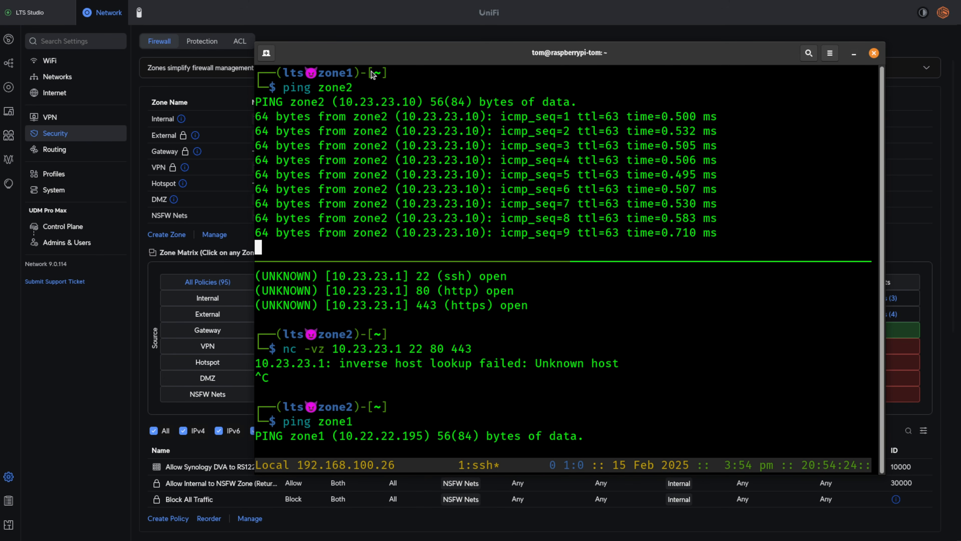
- Stop the running pings on both the zone1 and zone2 hosts
key(ctrl+c)
click(481, 396)
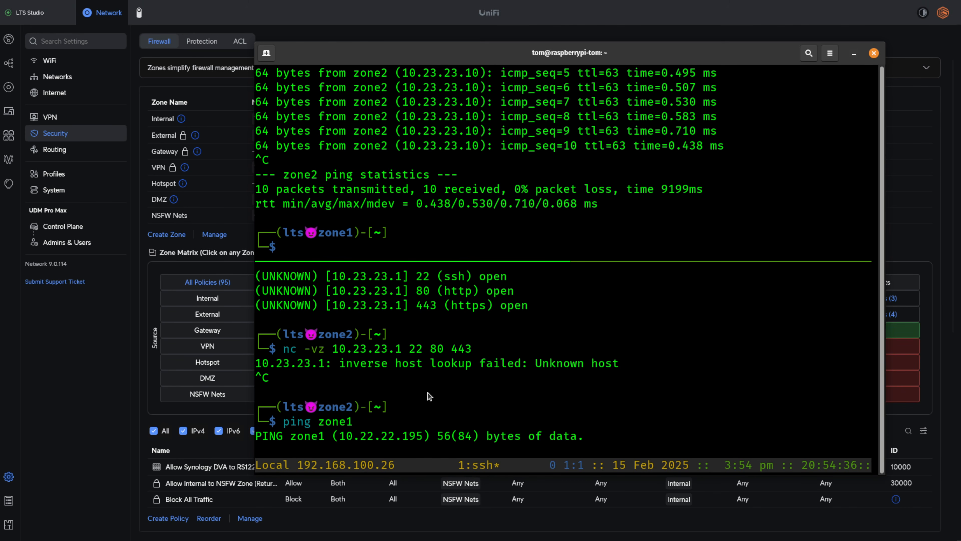
key(ctrl+c)
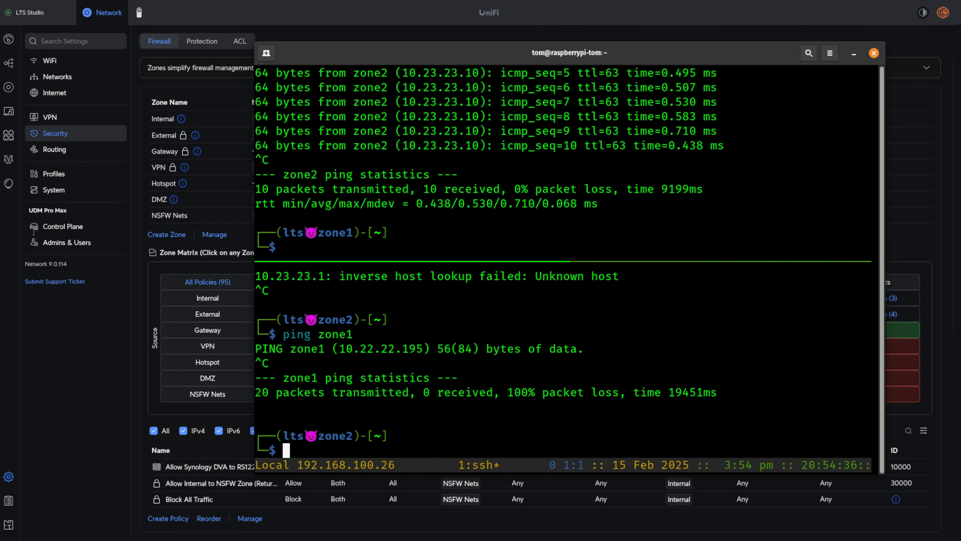